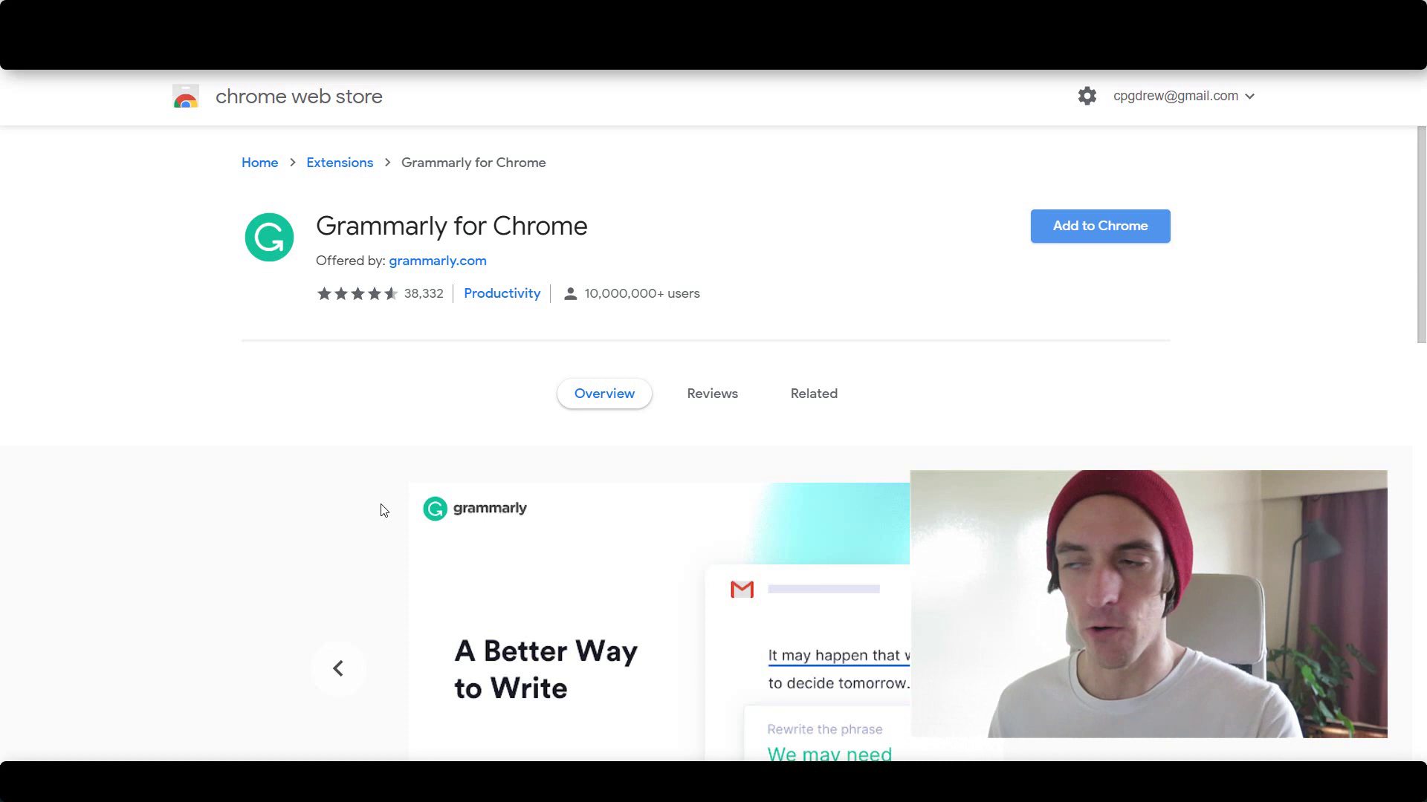
# - Add the Grammarly for Chrome extension to the browser and confirm the installation
pyautogui.click(1098, 230)
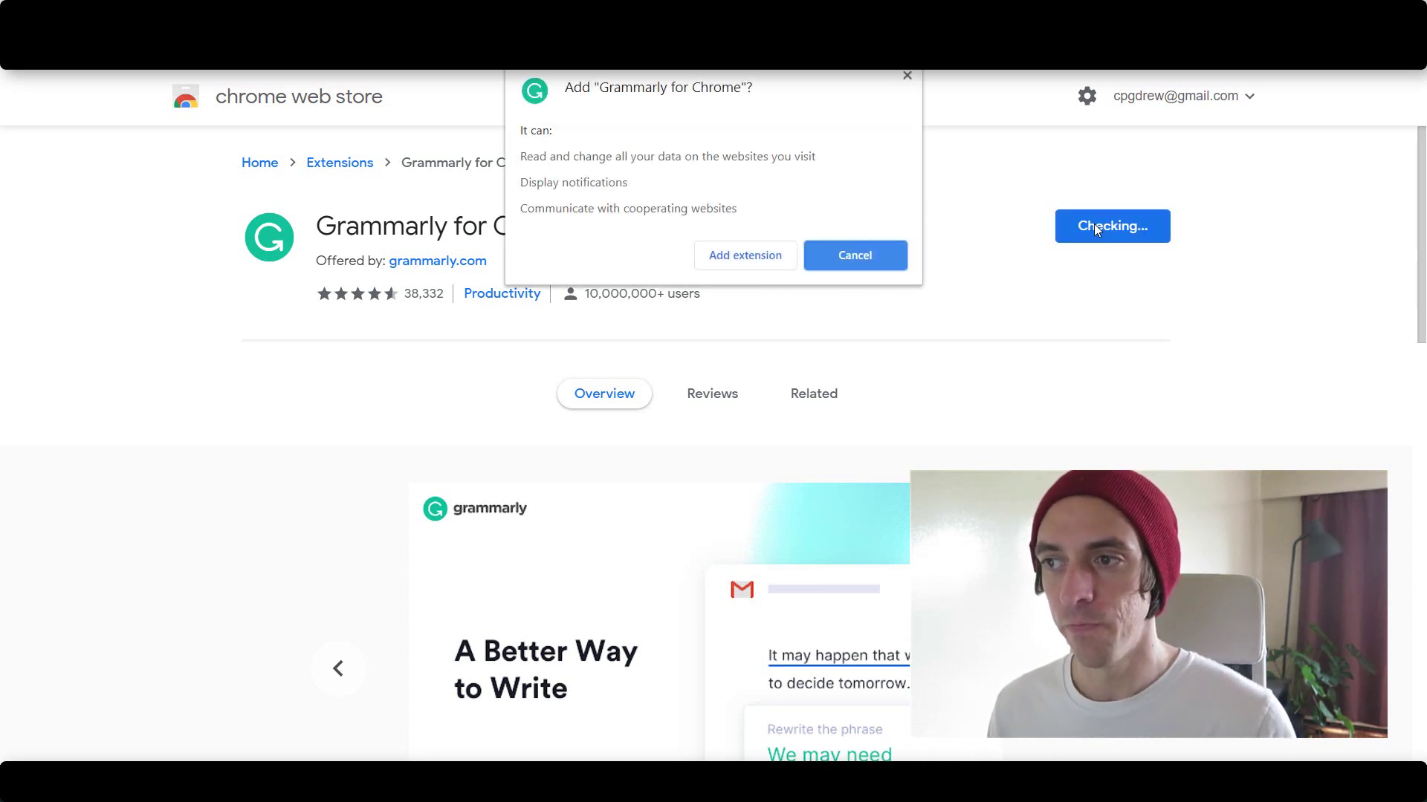
pyautogui.click(748, 260)
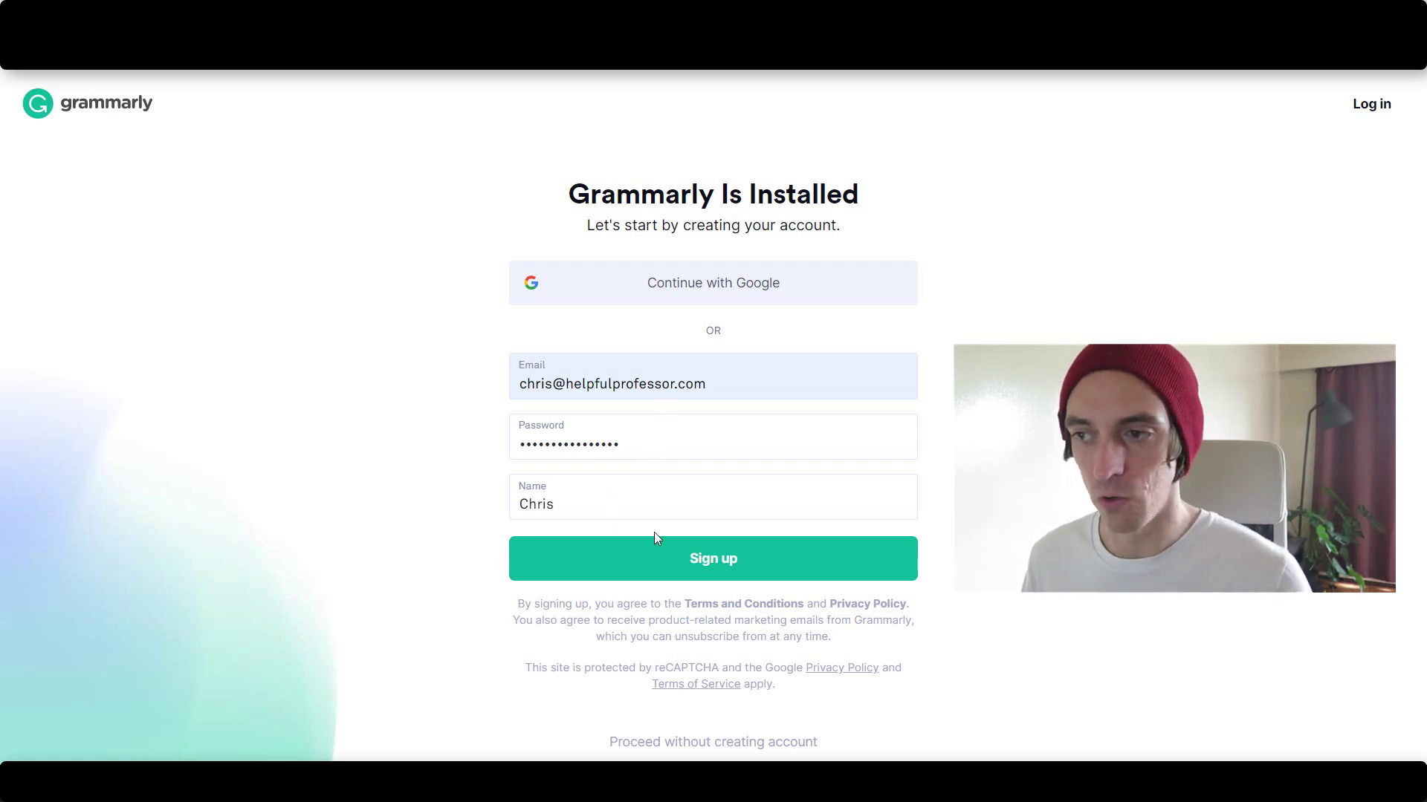
# - Sign up for the Grammarly account with the filled-in details and save its password in Chrome
pyautogui.click(656, 554)
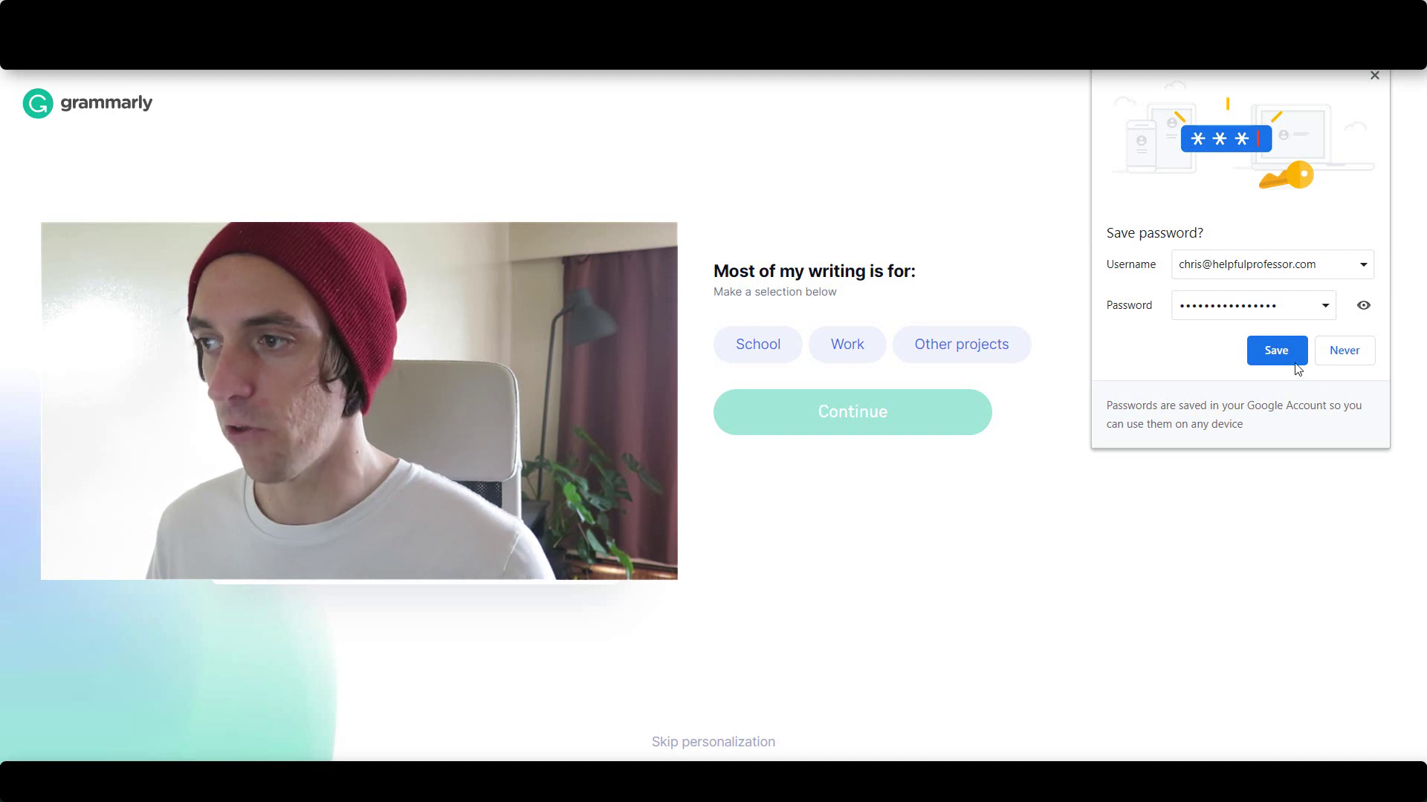
pyautogui.click(1289, 362)
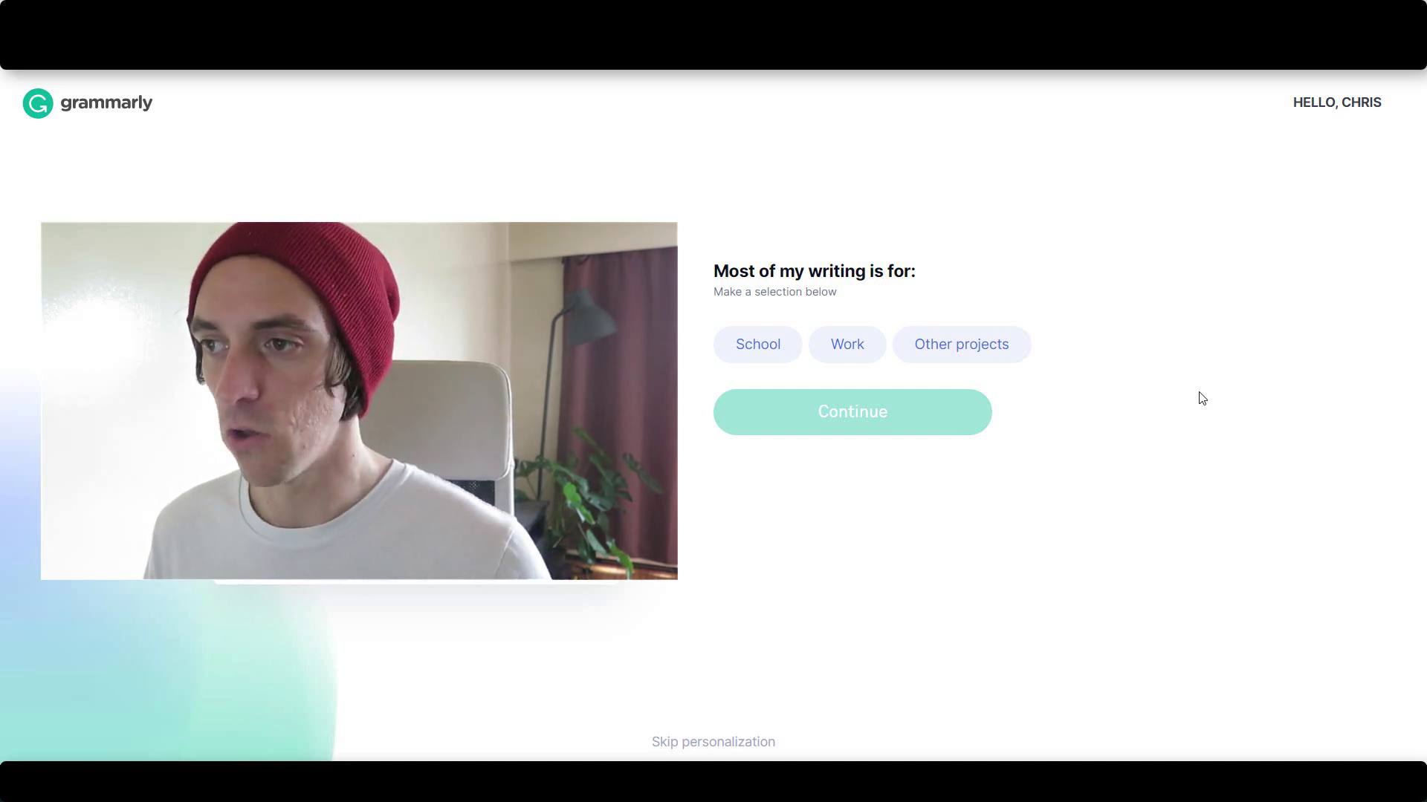
# - Choose School writing and request help with plagiarism, spelling, fluency, synonyms, clarity and tone
pyautogui.click(740, 361)
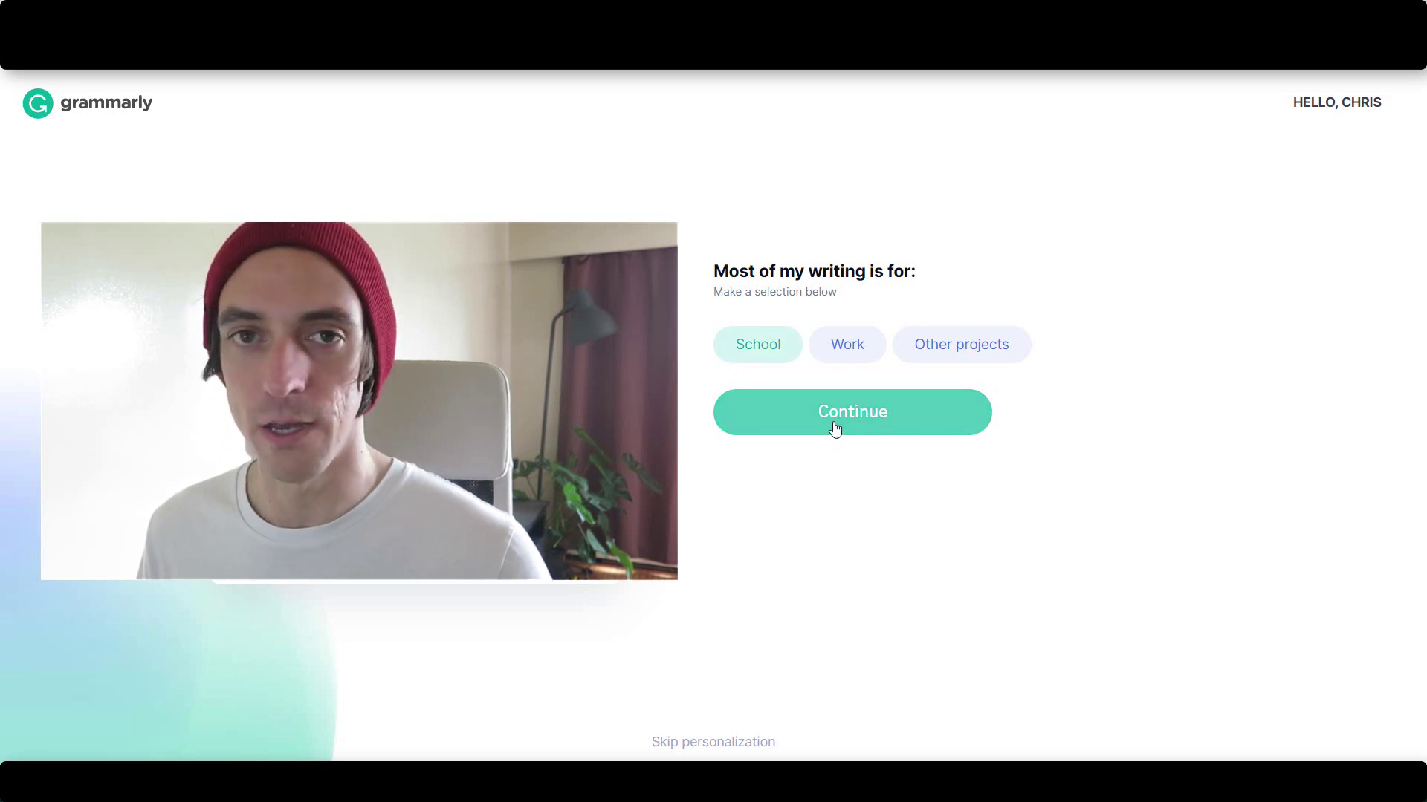
pyautogui.click(835, 429)
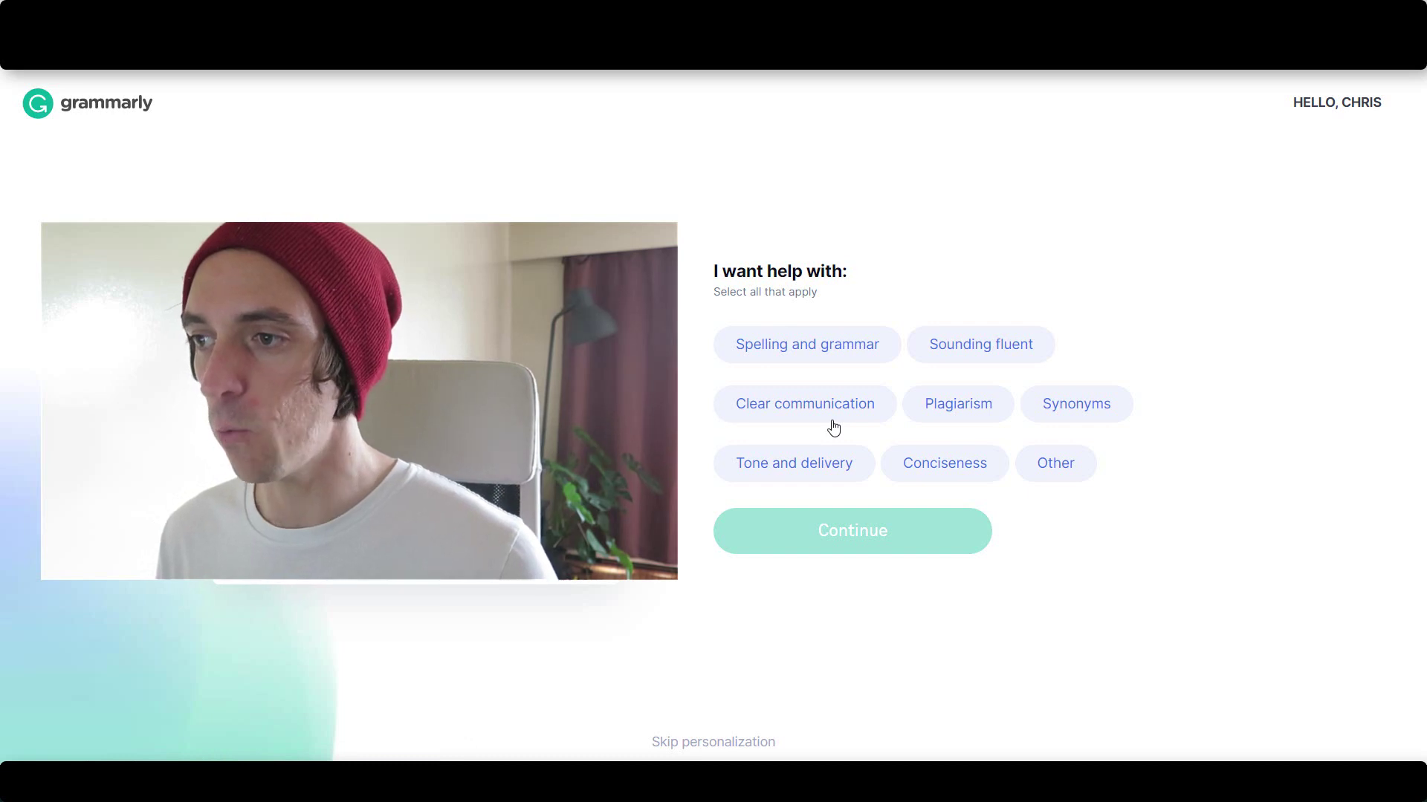
pyautogui.click(938, 413)
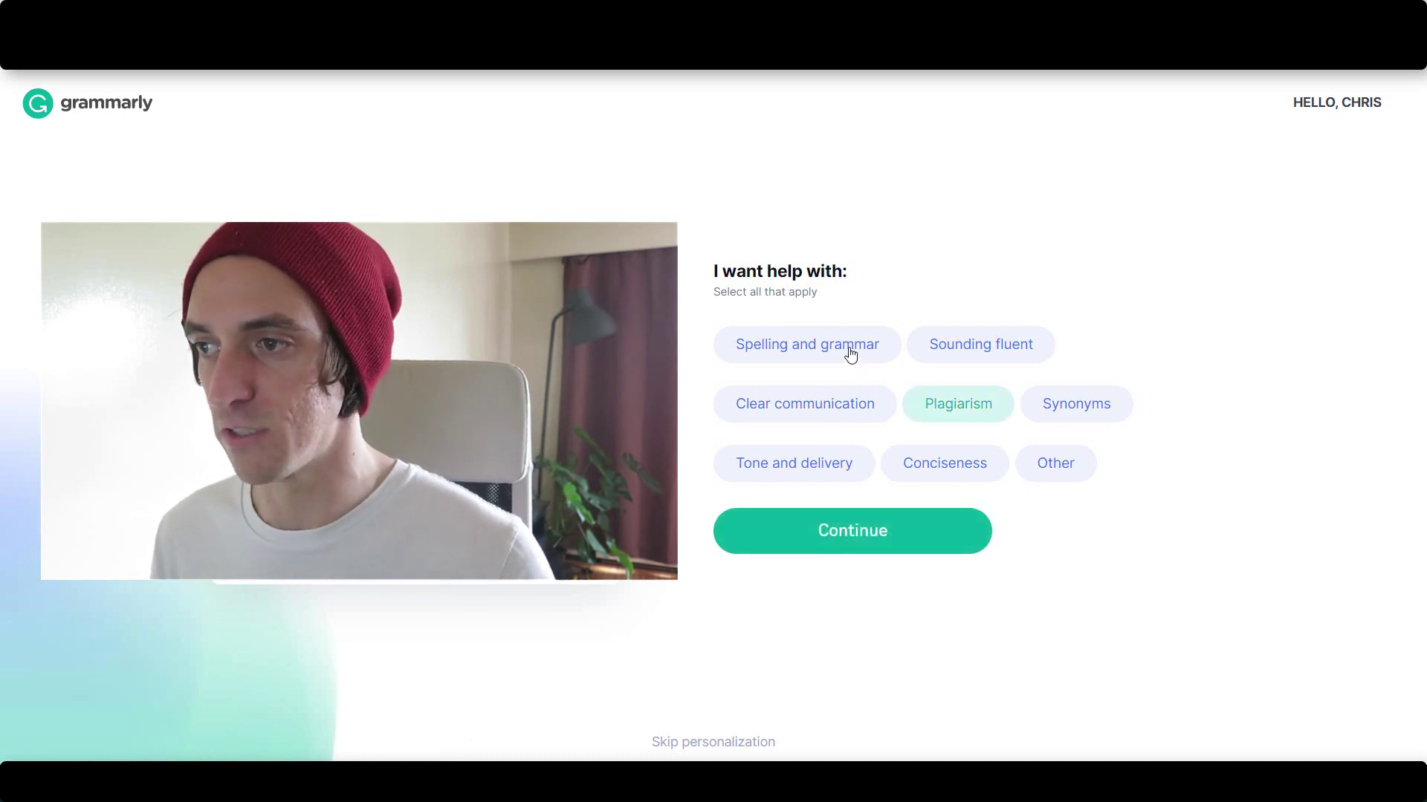
pyautogui.click(850, 354)
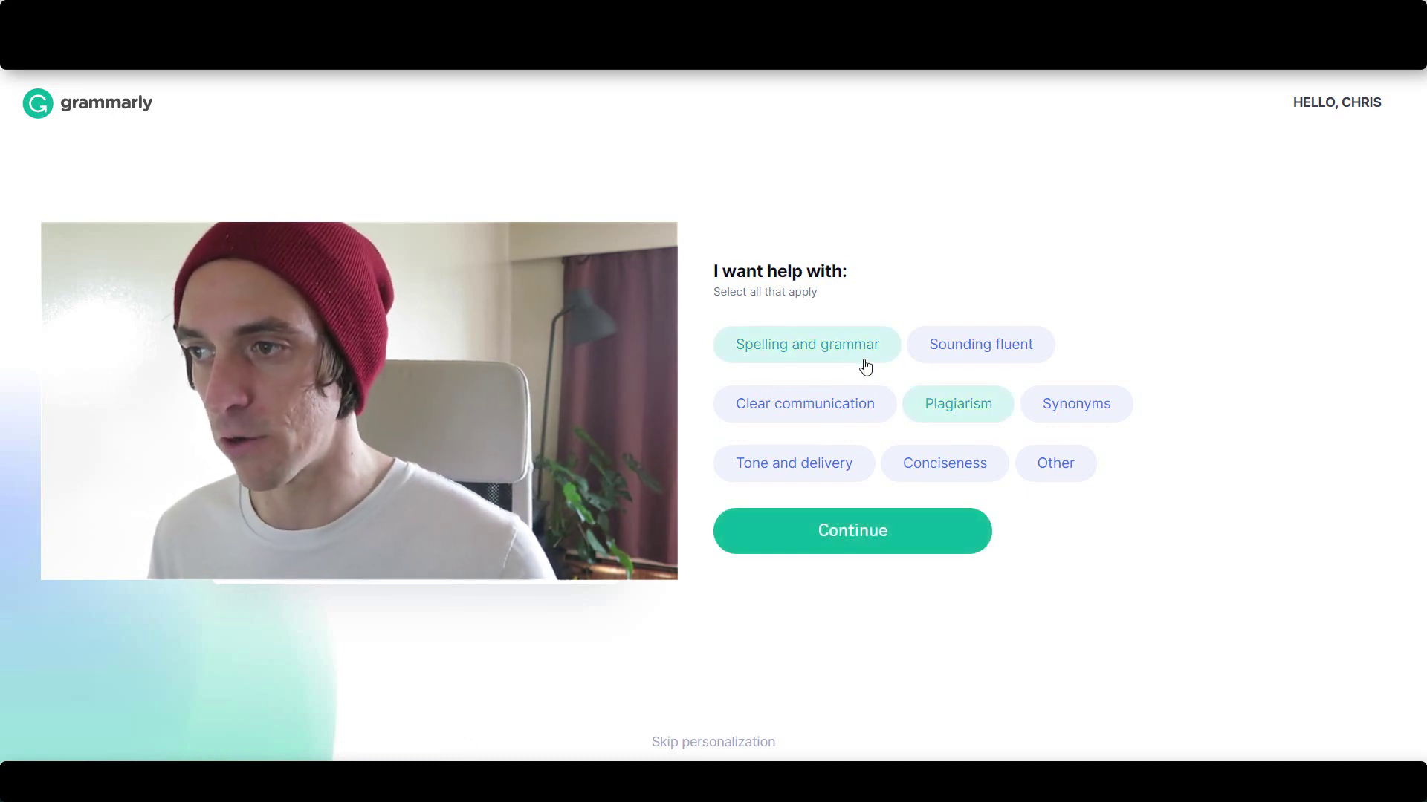
pyautogui.click(998, 349)
pyautogui.click(1048, 401)
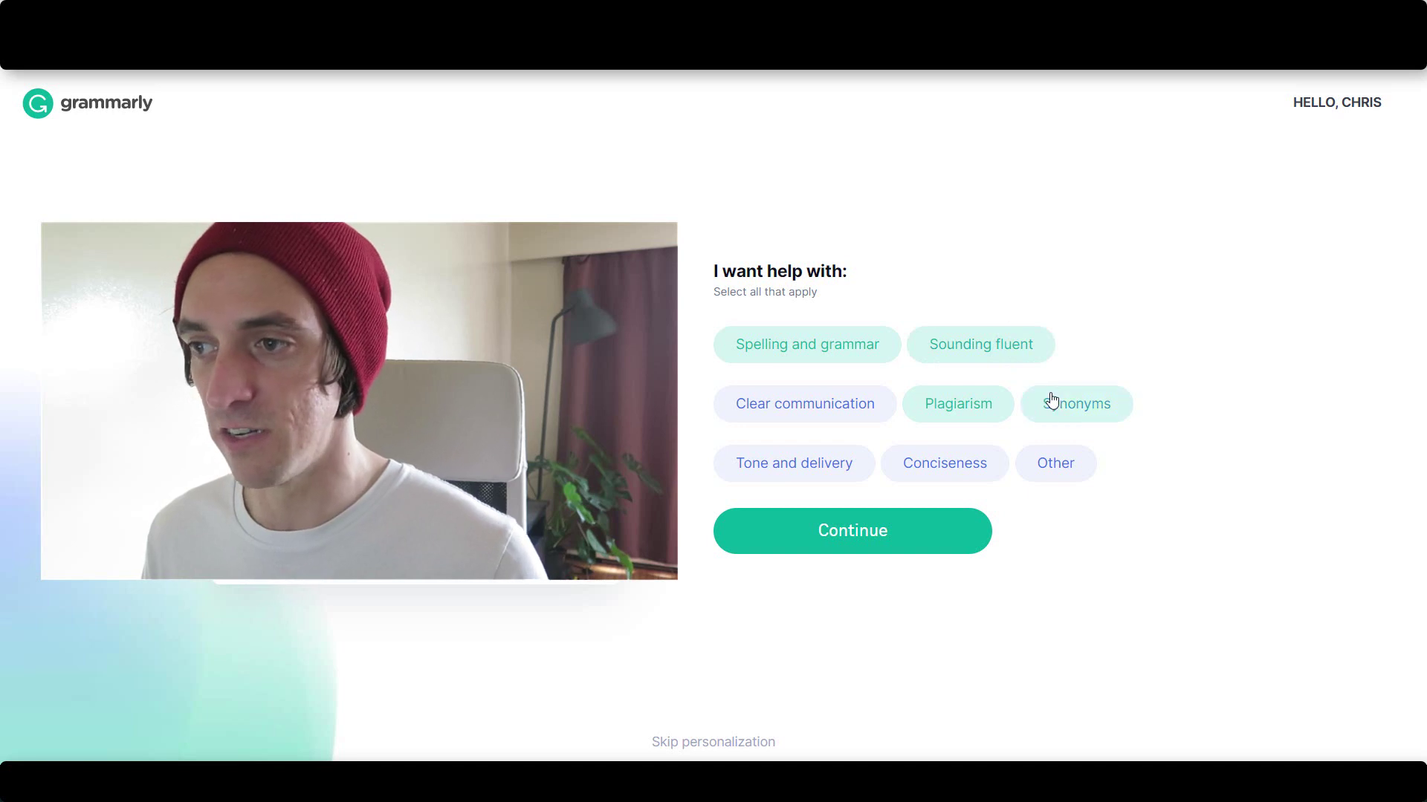
pyautogui.click(772, 409)
pyautogui.click(797, 468)
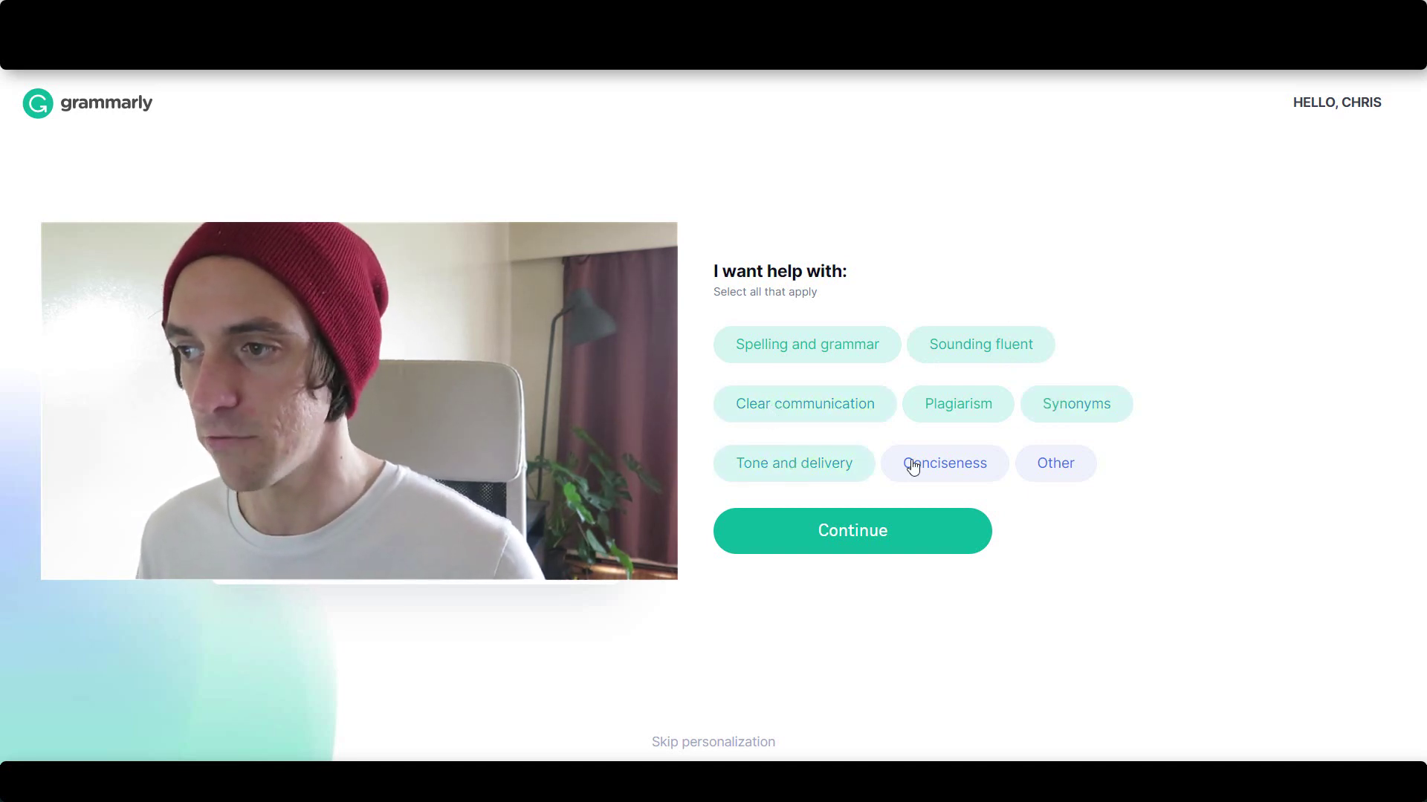
pyautogui.click(833, 546)
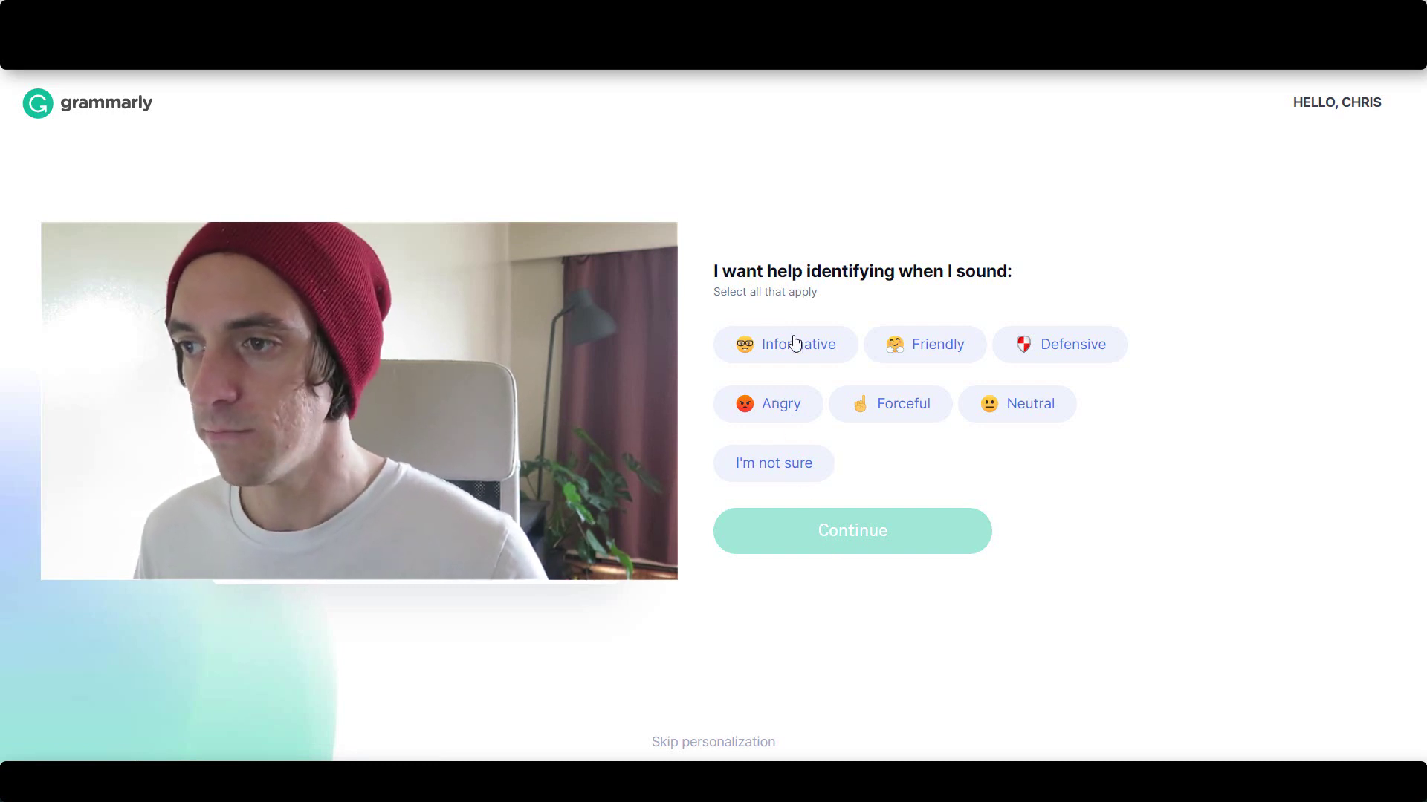
# - Pick four tones to flag, including Defensive, and set English as the primary language
pyautogui.click(786, 404)
pyautogui.click(854, 404)
pyautogui.click(946, 344)
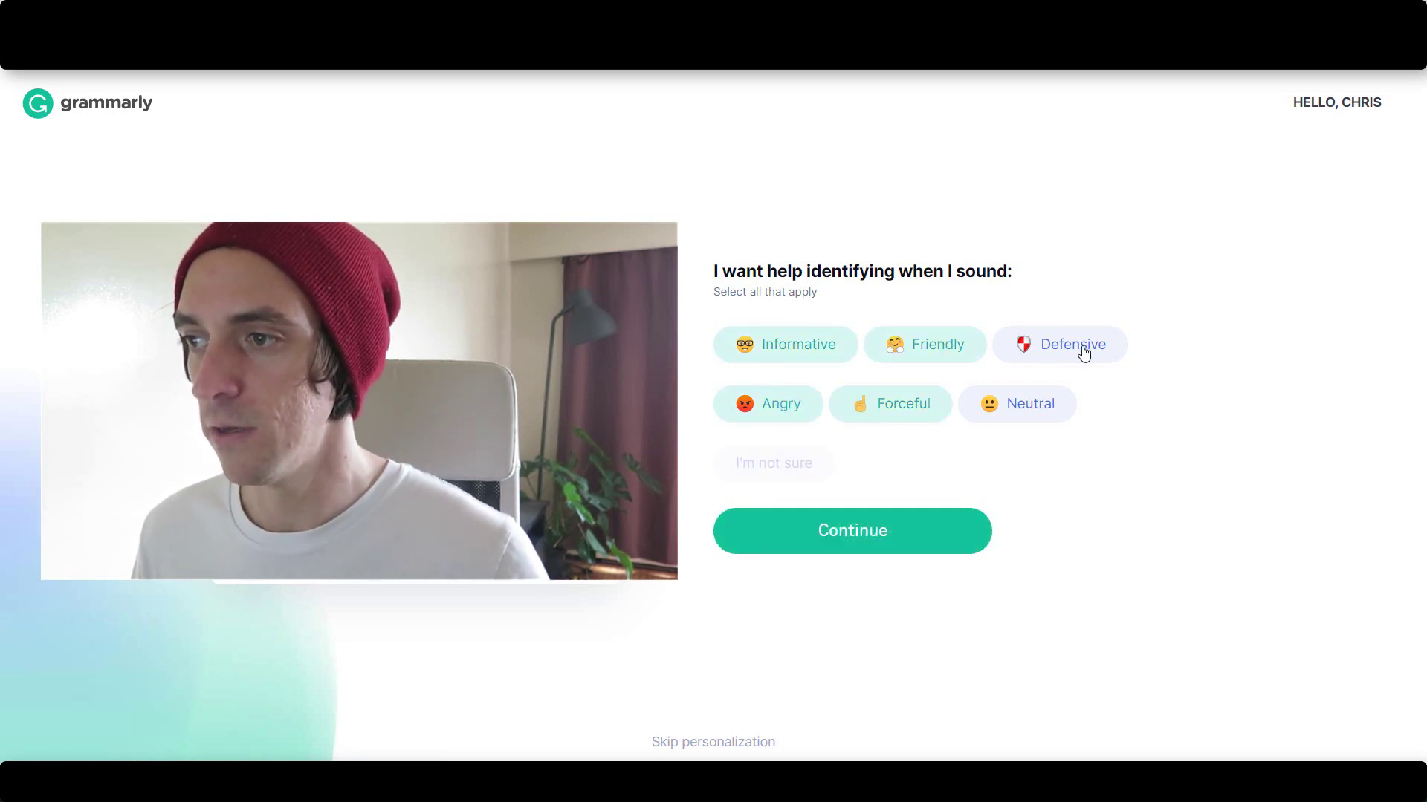
pyautogui.click(1081, 350)
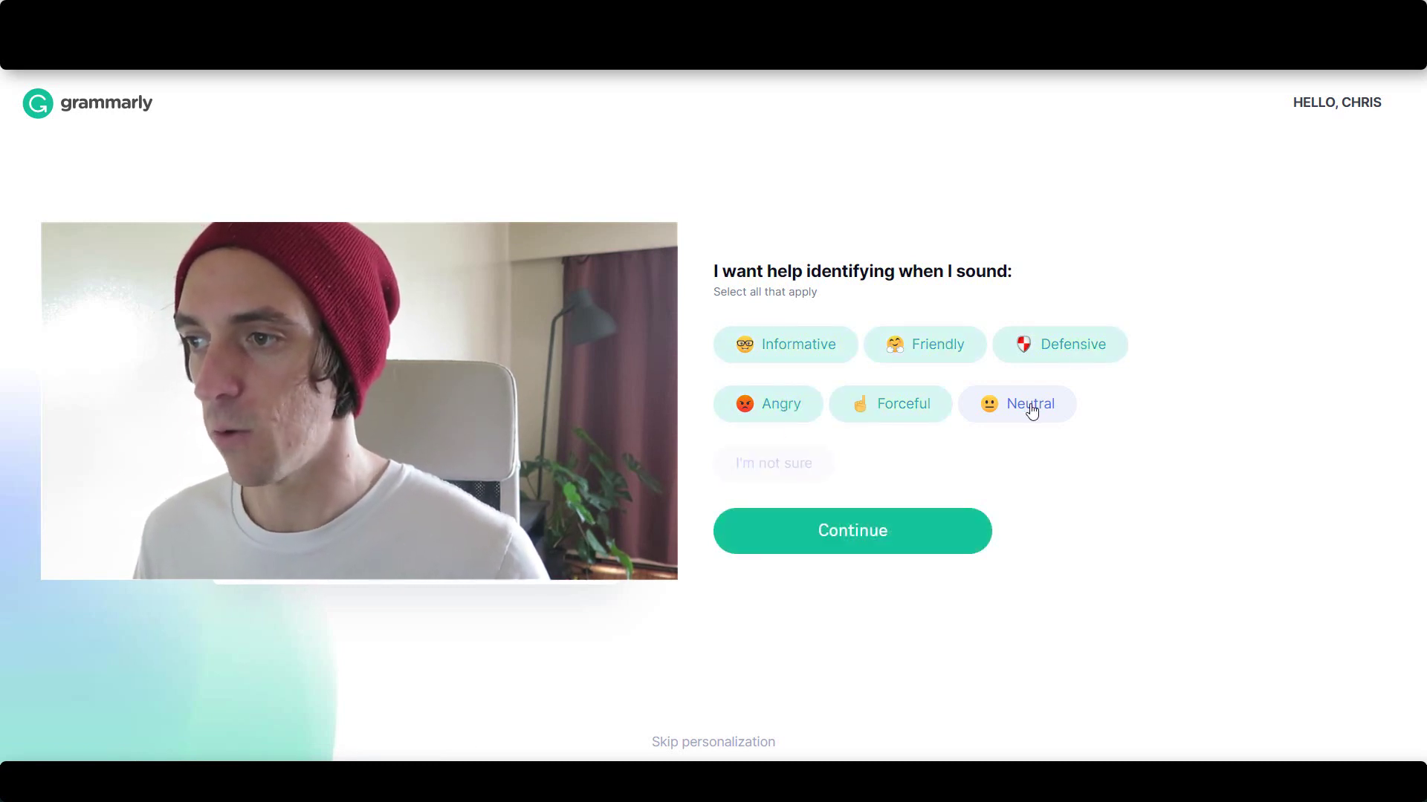
pyautogui.click(821, 547)
pyautogui.click(826, 335)
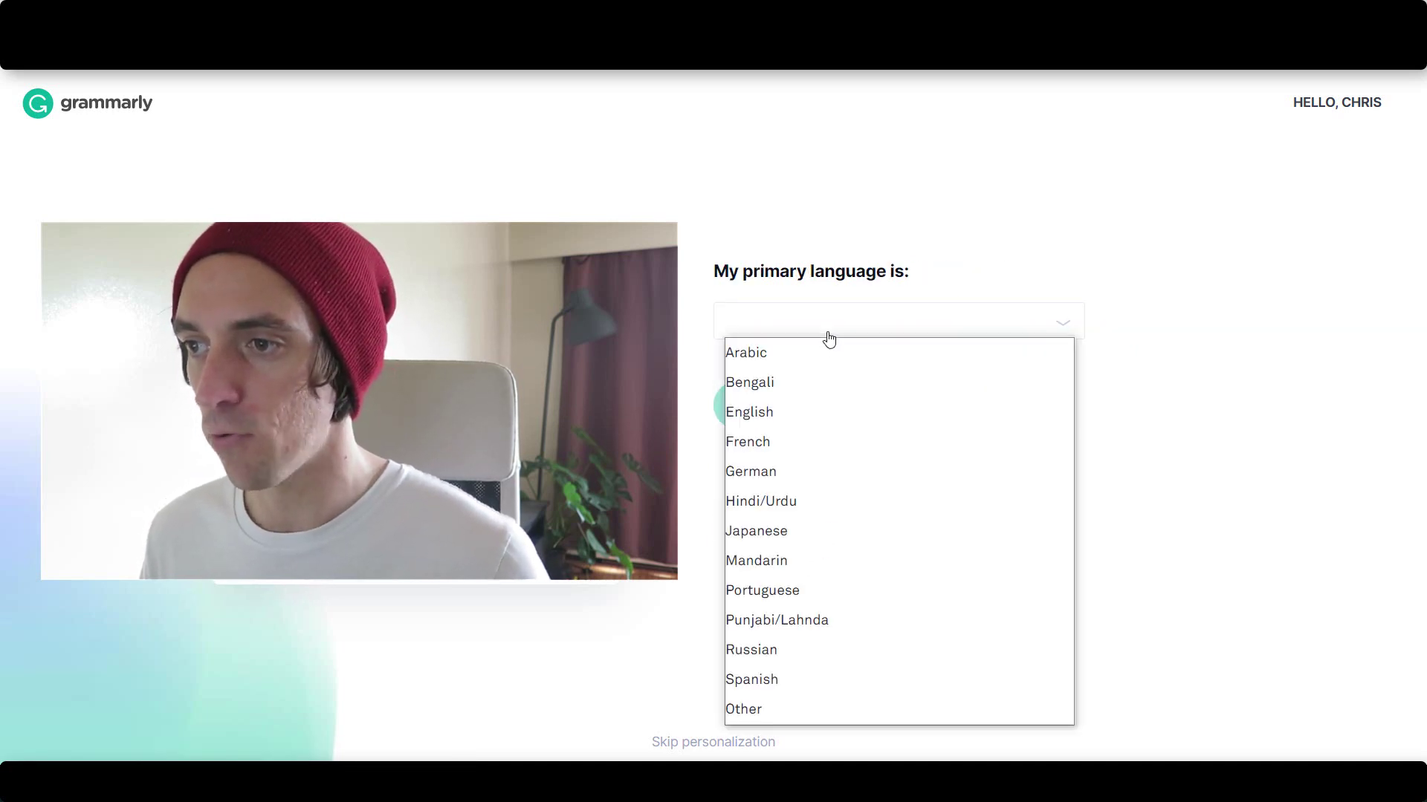
pyautogui.click(805, 413)
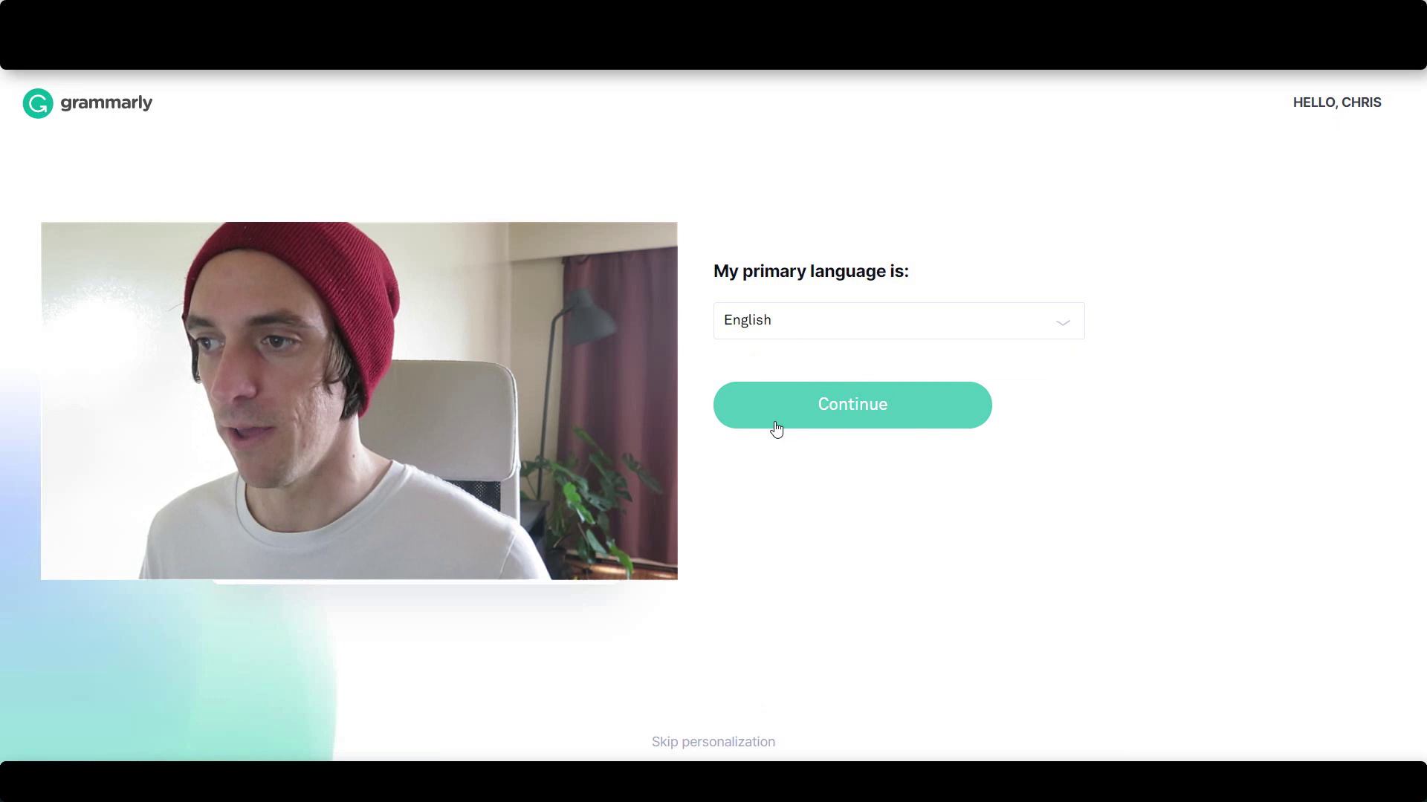
pyautogui.click(774, 422)
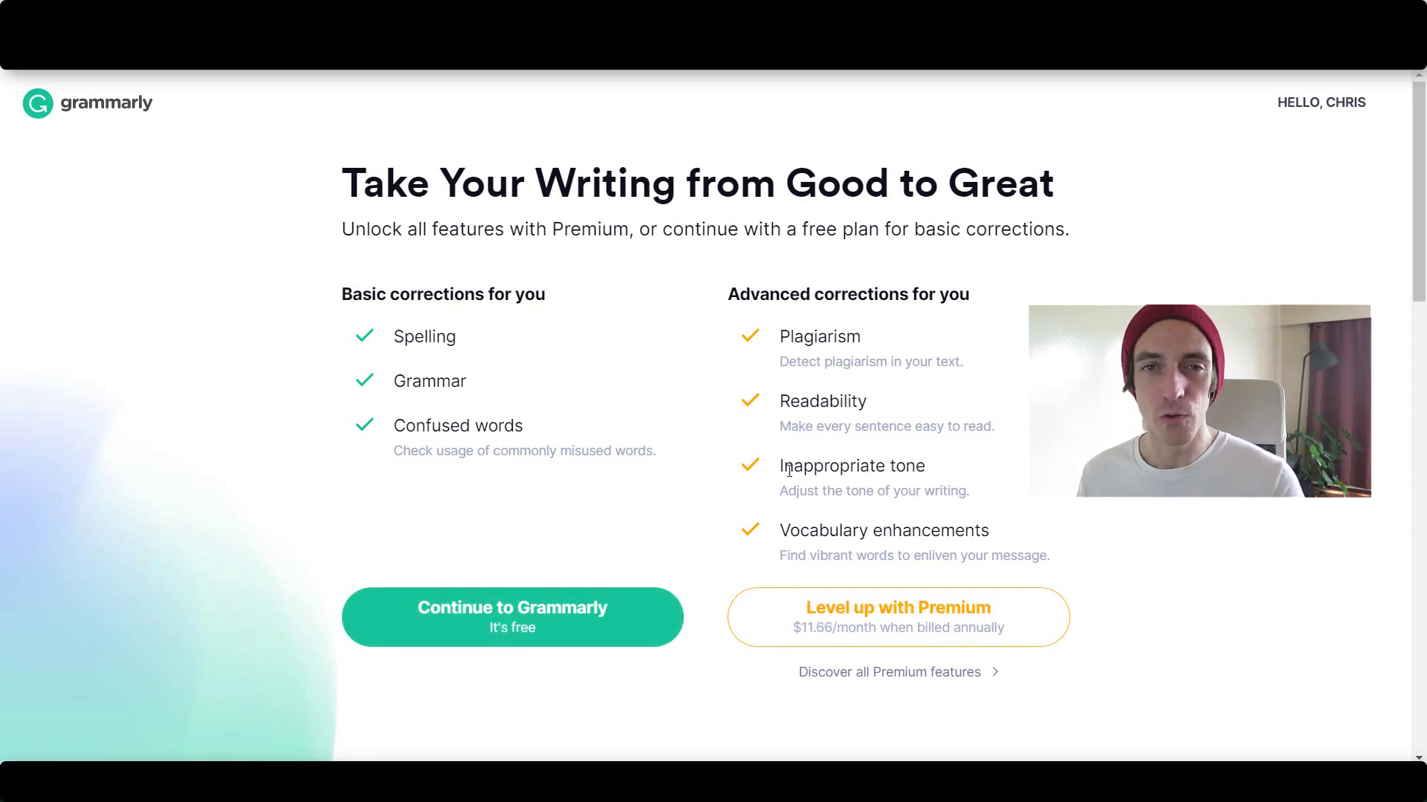
# - Continue on the free plan, skip the editor tour, and bring up the editor's main menu
pyautogui.click(525, 627)
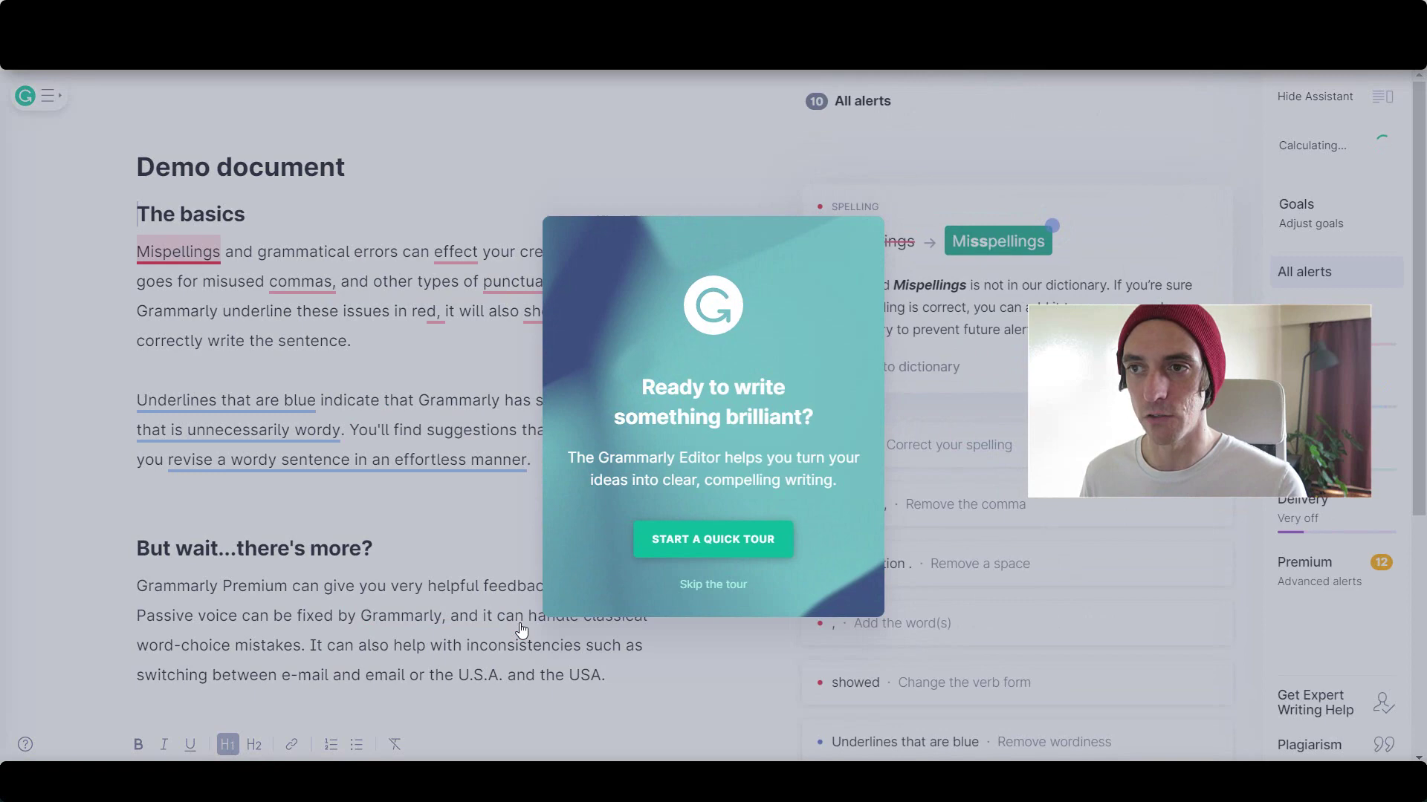
pyautogui.click(705, 587)
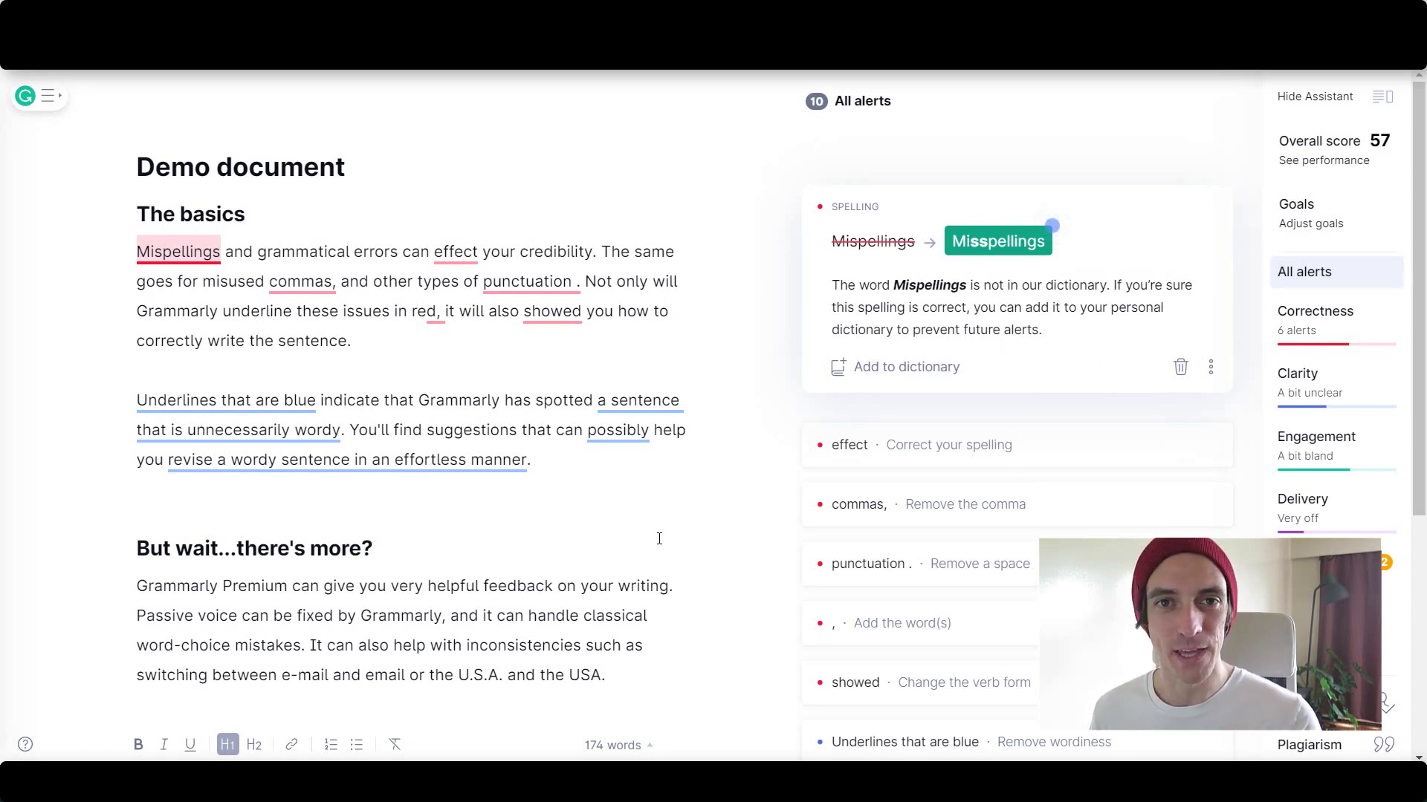
pyautogui.click(54, 102)
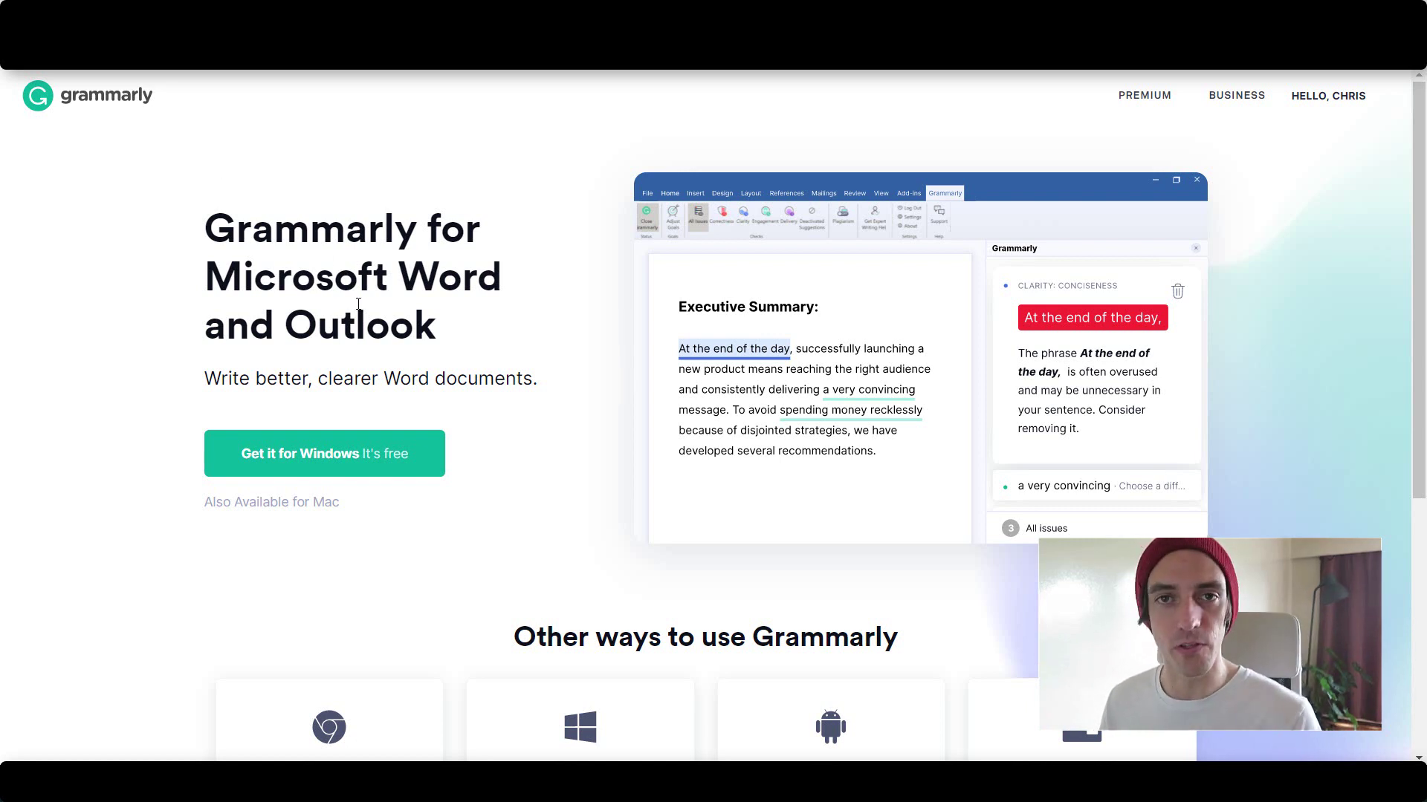
# - Download the Grammarly for Word and Outlook add-in for Windows and run its installer
pyautogui.click(374, 474)
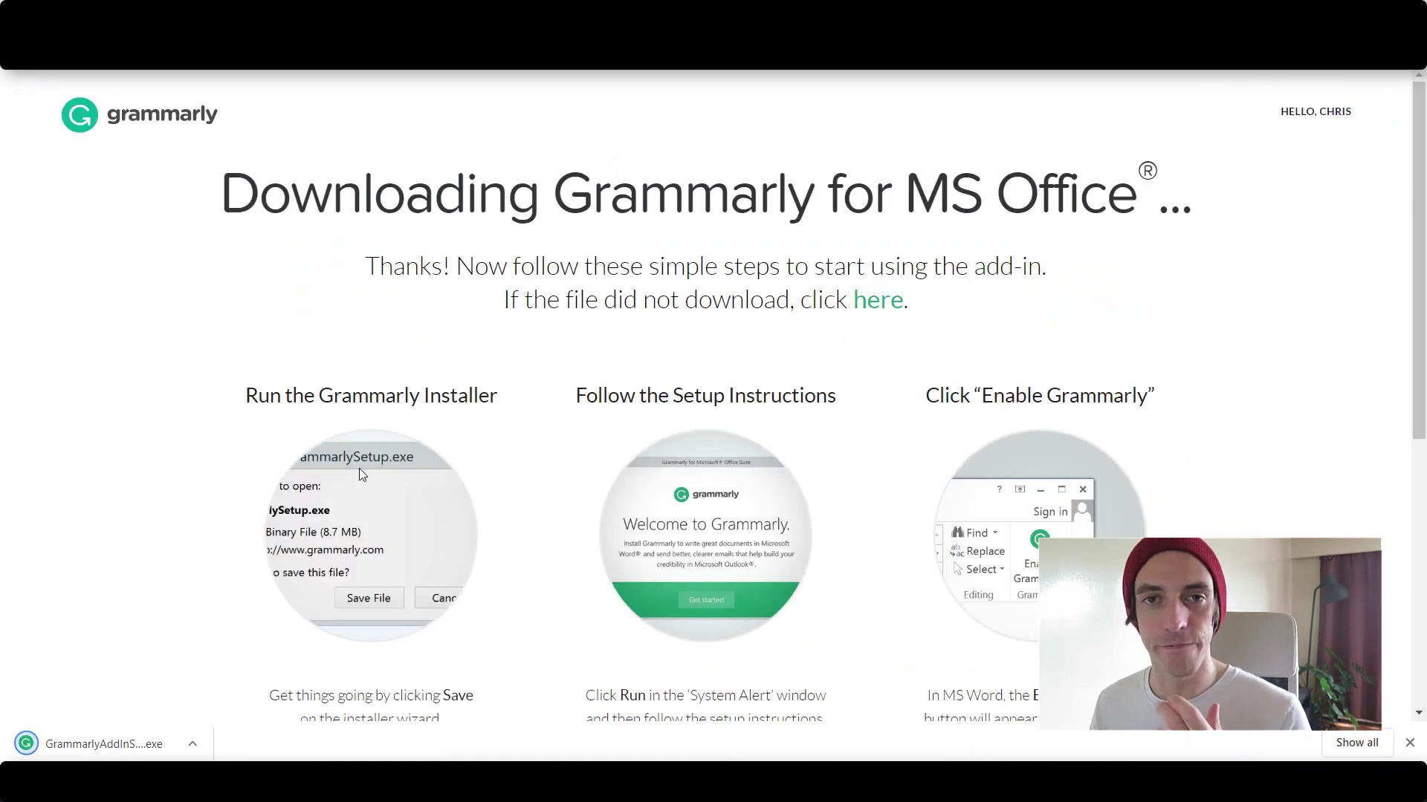
pyautogui.click(140, 748)
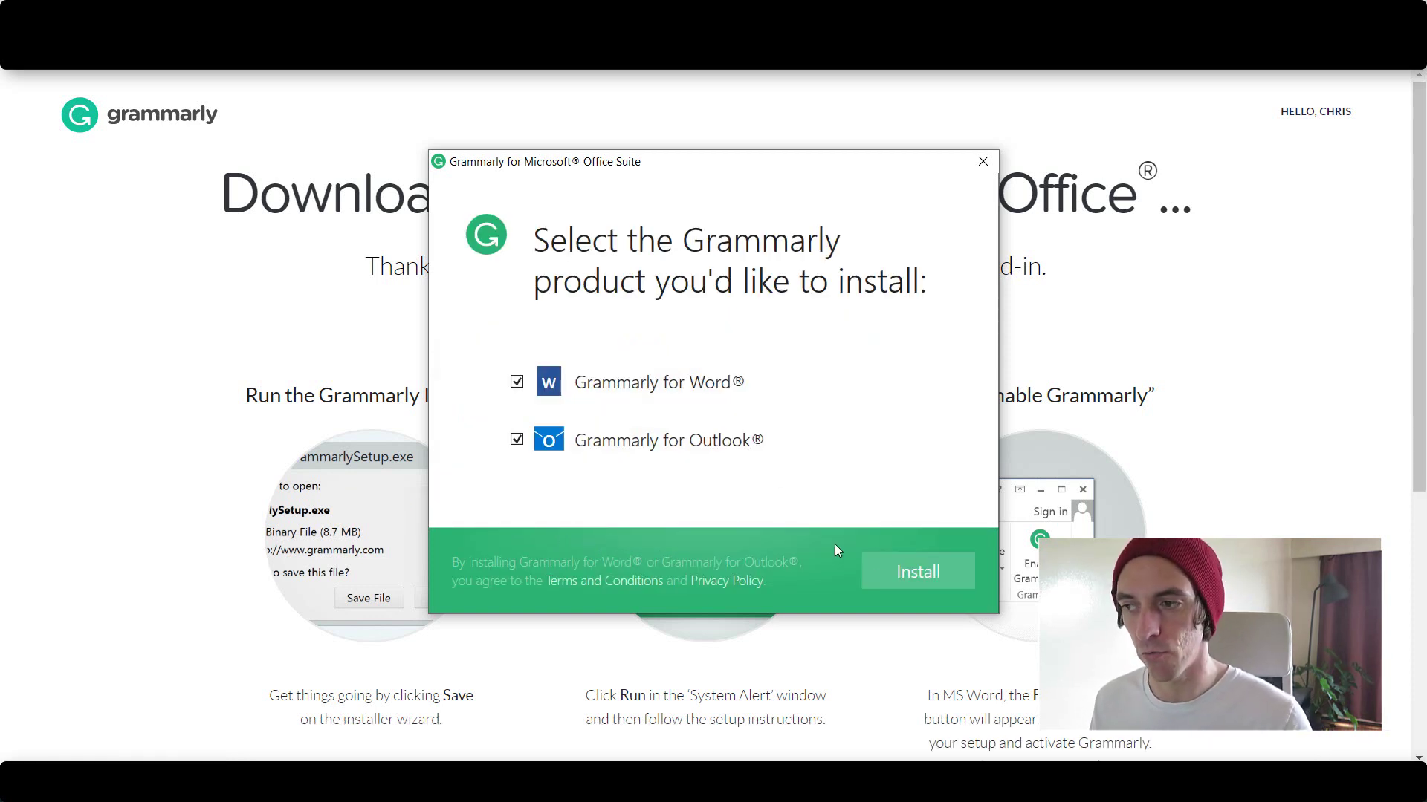
# - Install Grammarly for both Word and Outlook and close the finished installer
pyautogui.click(885, 577)
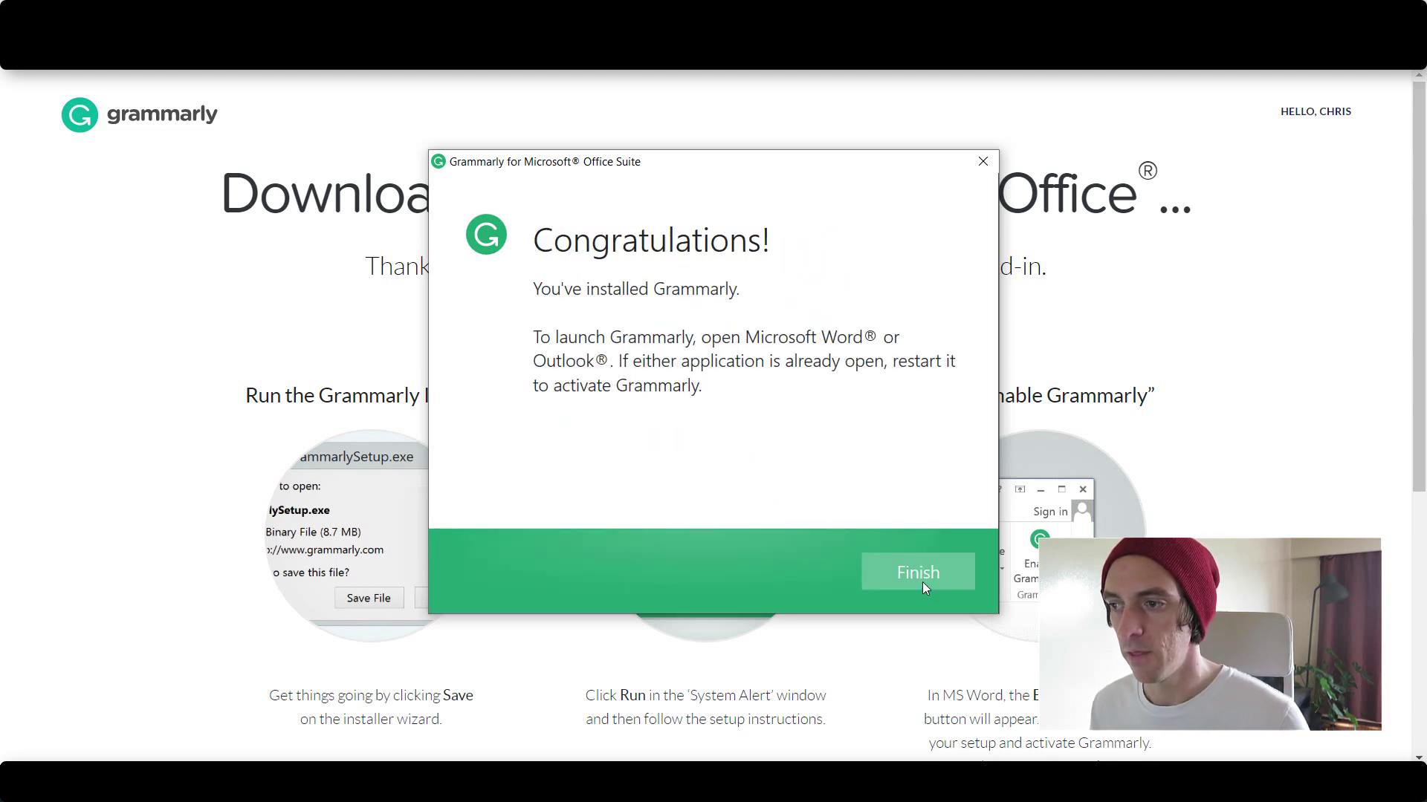
pyautogui.click(921, 582)
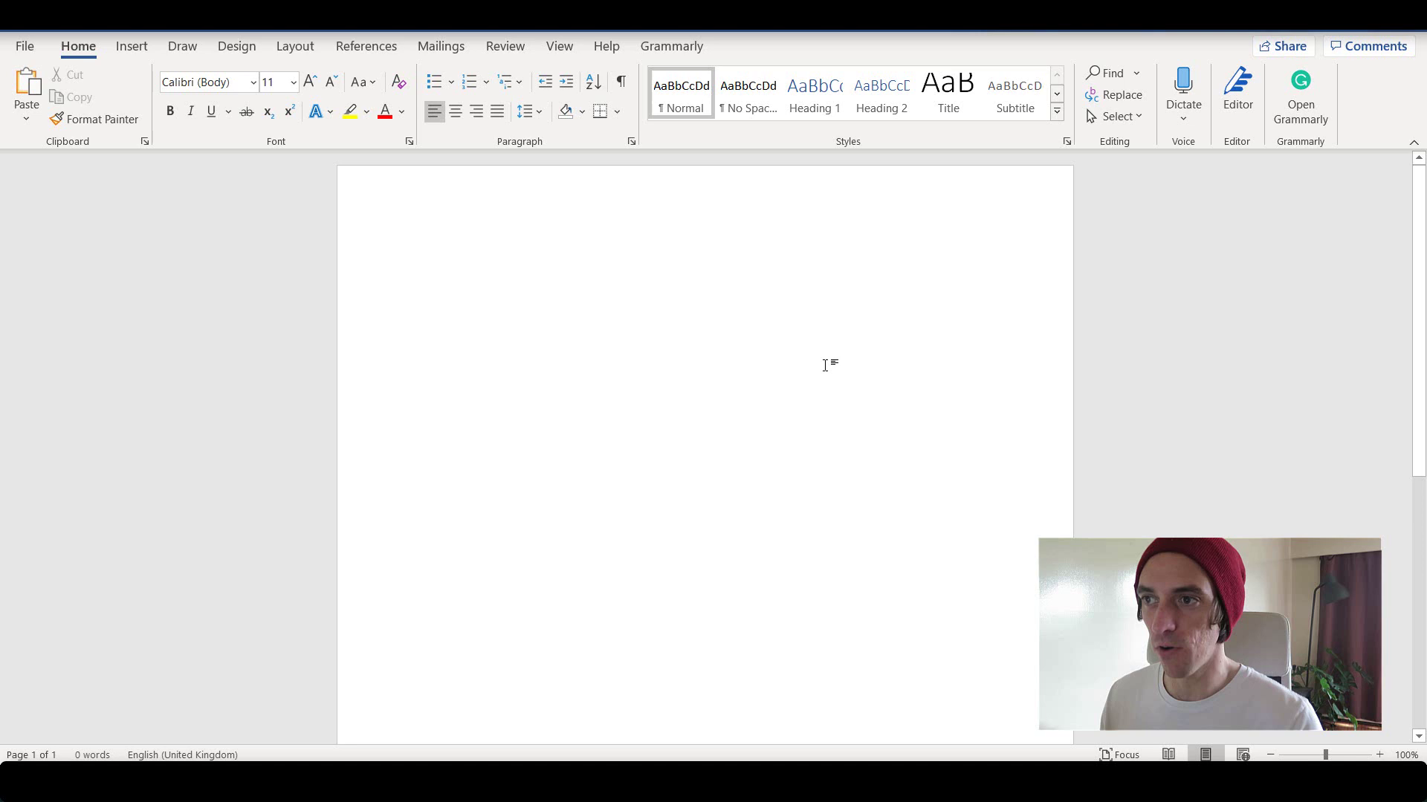
# - Log in to the Grammarly add-in from Word's Grammarly ribbon tab with the account e-mail and password
pyautogui.click(678, 54)
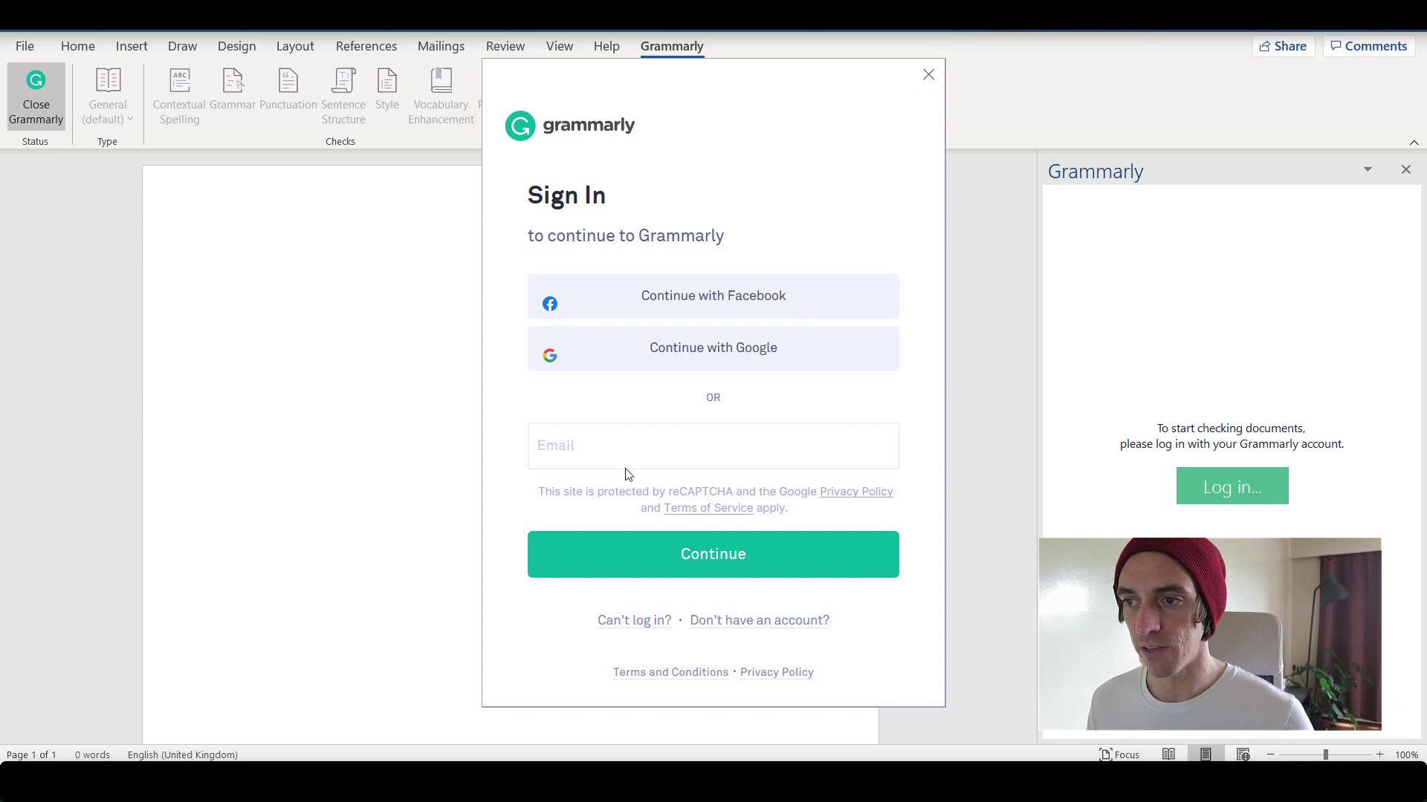
pyautogui.click(631, 446)
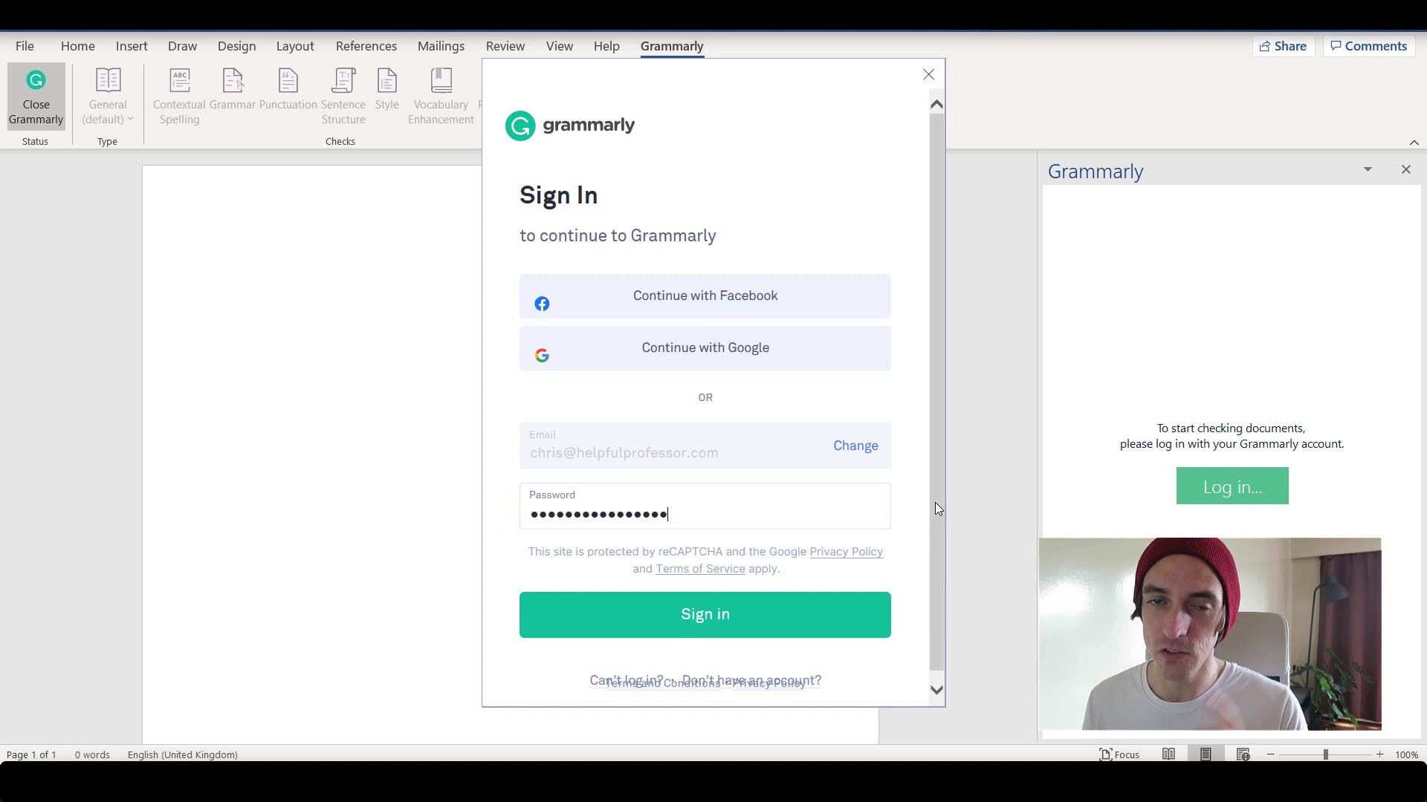
pyautogui.click(756, 621)
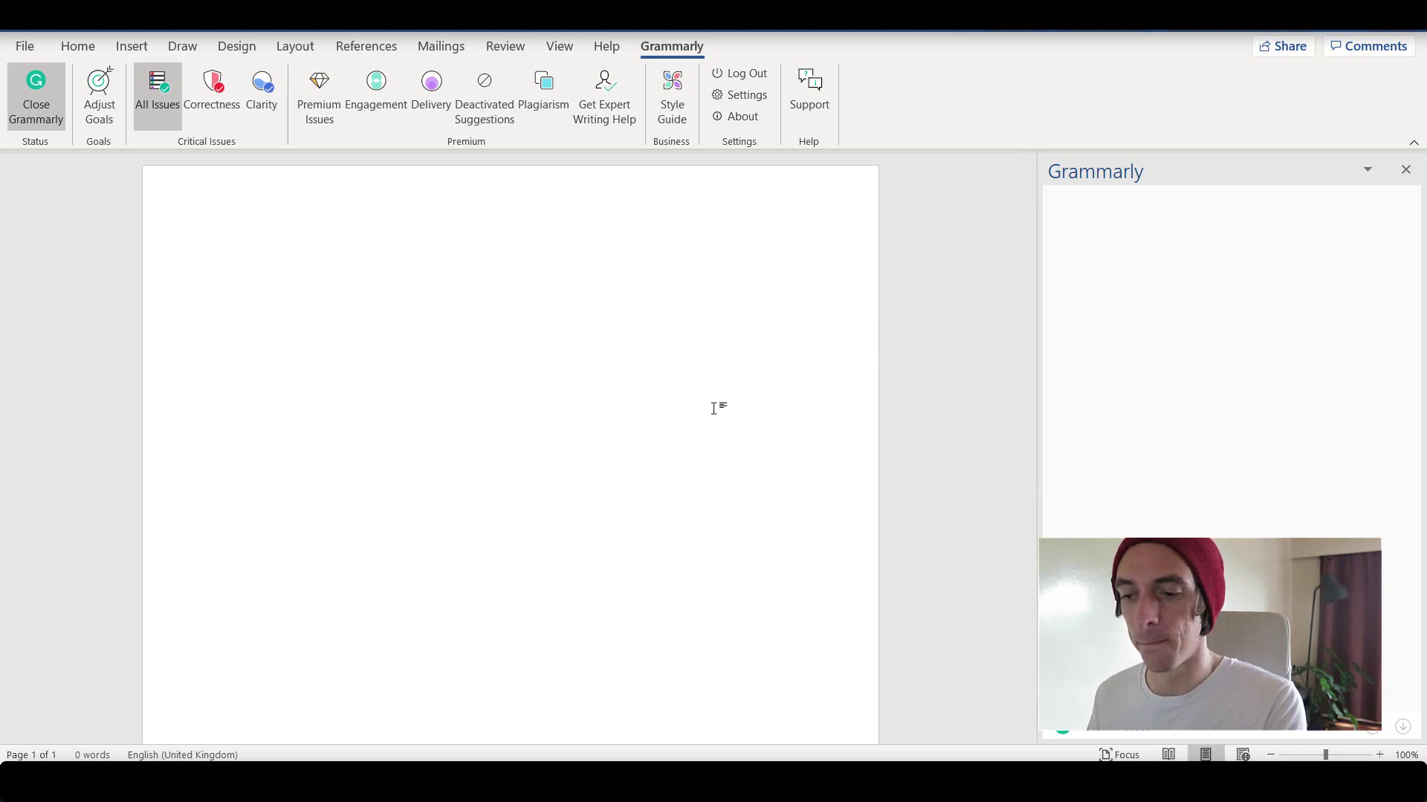
# - Paste the 565-word essay into Word and expand Grammarly's 'interpretivist' suggestion
pyautogui.hotkey('ctrl', 'v')
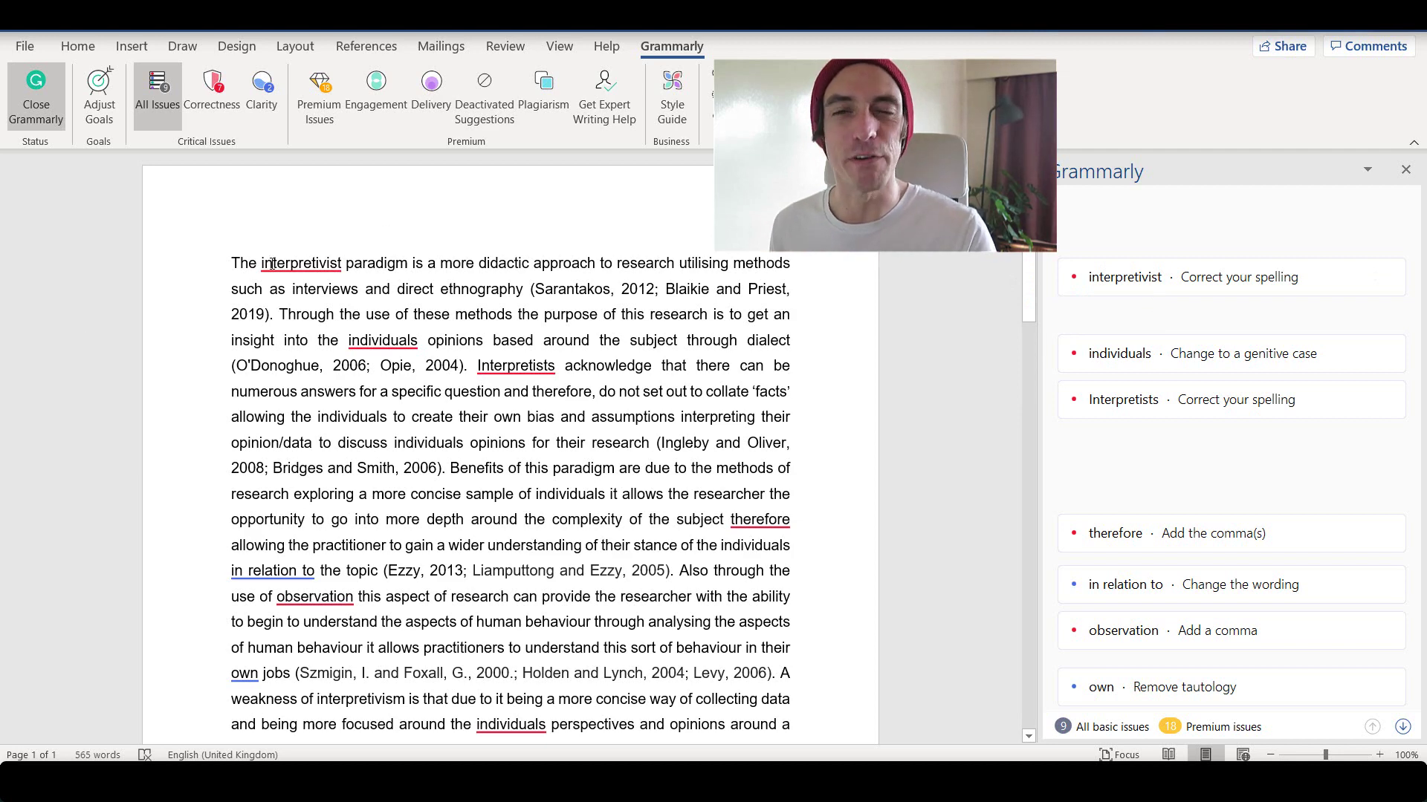
pyautogui.click(295, 272)
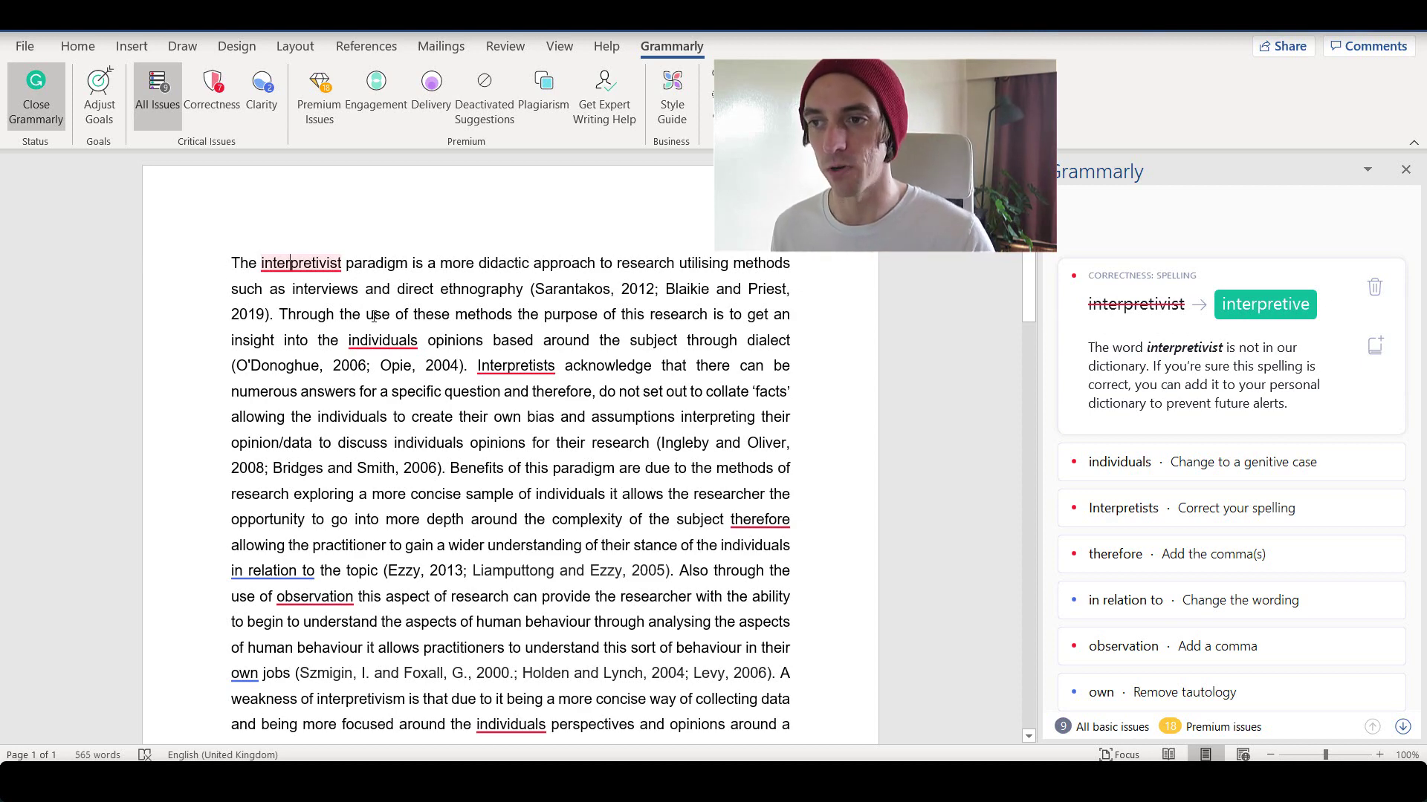
# - Change the first 'individuals' to individual's and add 'Interpretists' to the personal dictionary
pyautogui.click(390, 343)
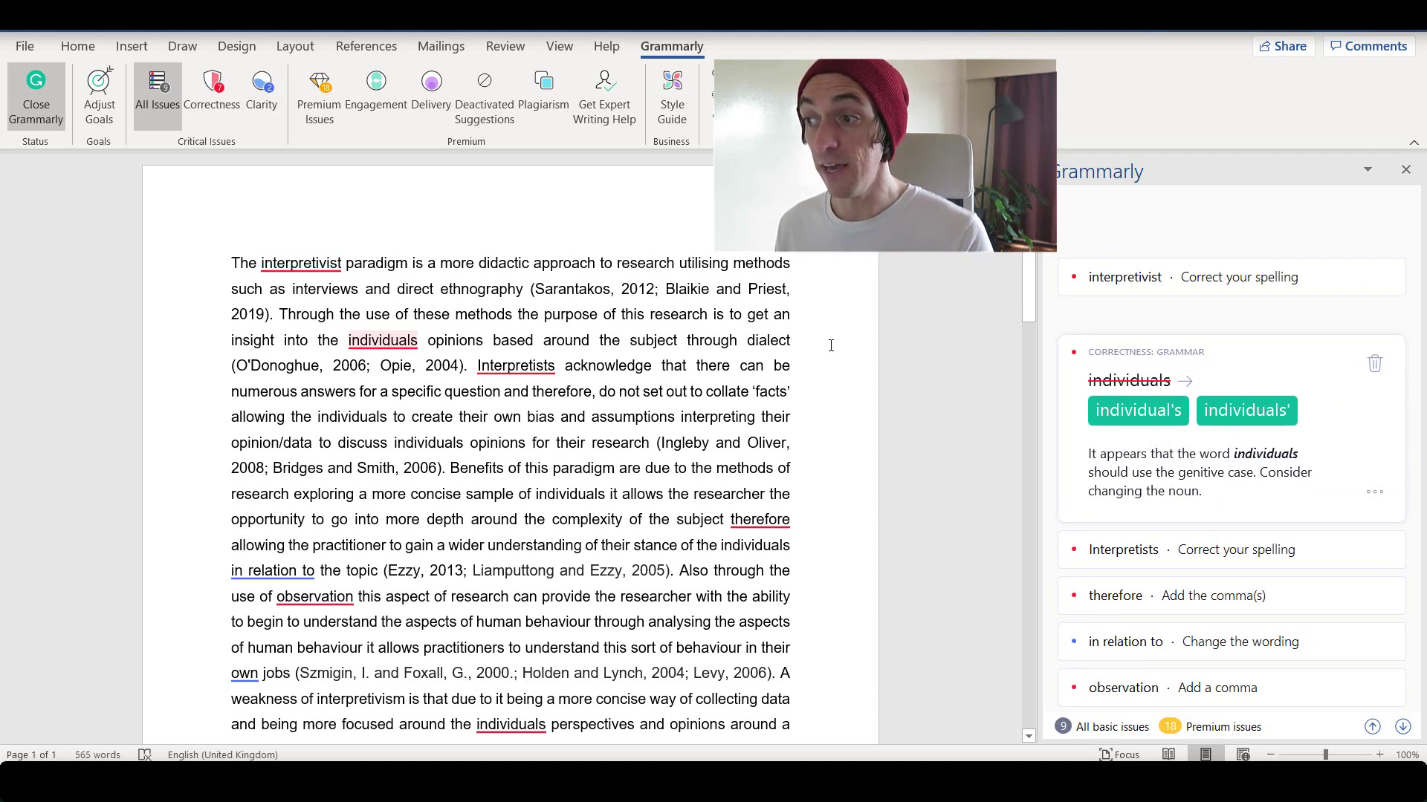
pyautogui.click(1141, 428)
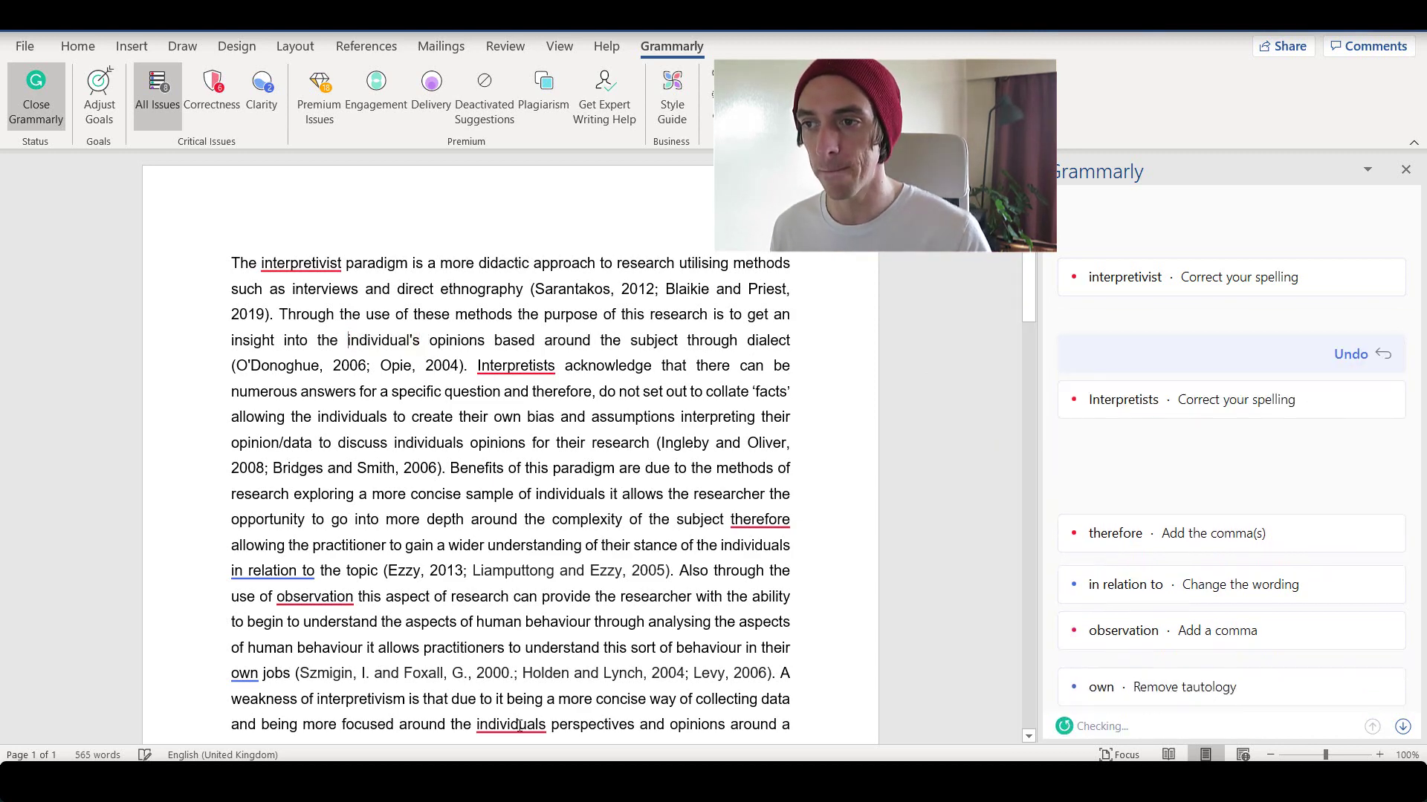
pyautogui.scroll(-1, 496, 344)
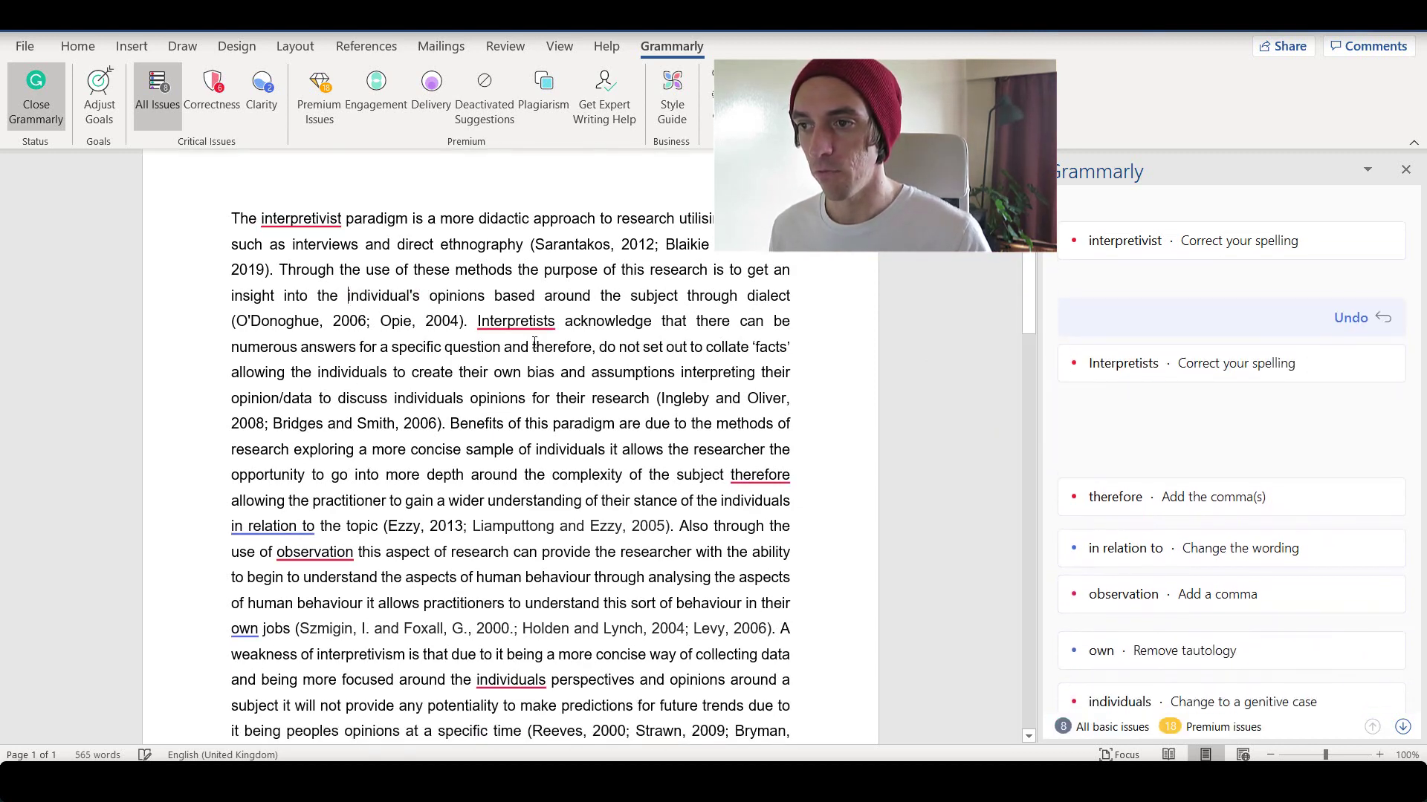
pyautogui.click(490, 321)
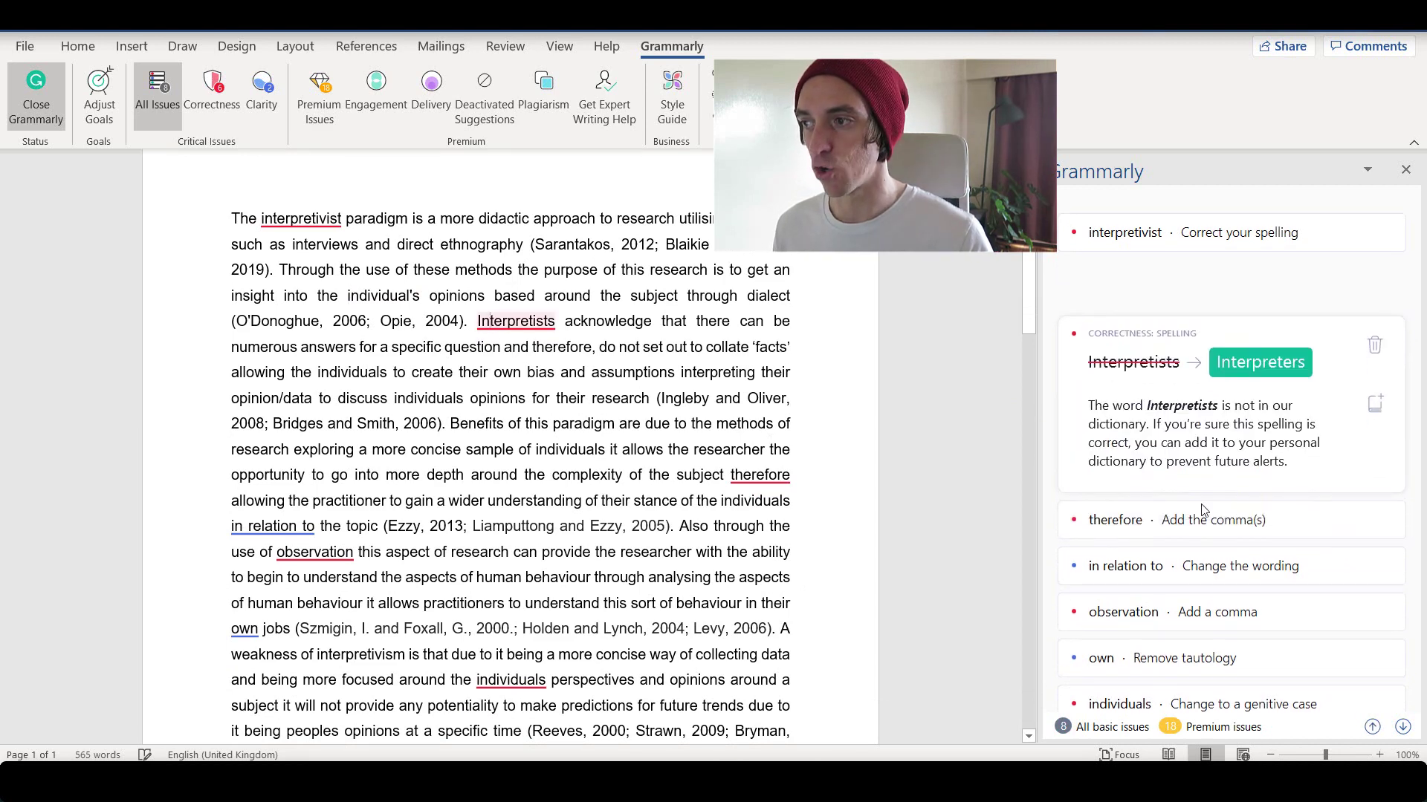
pyautogui.click(1376, 403)
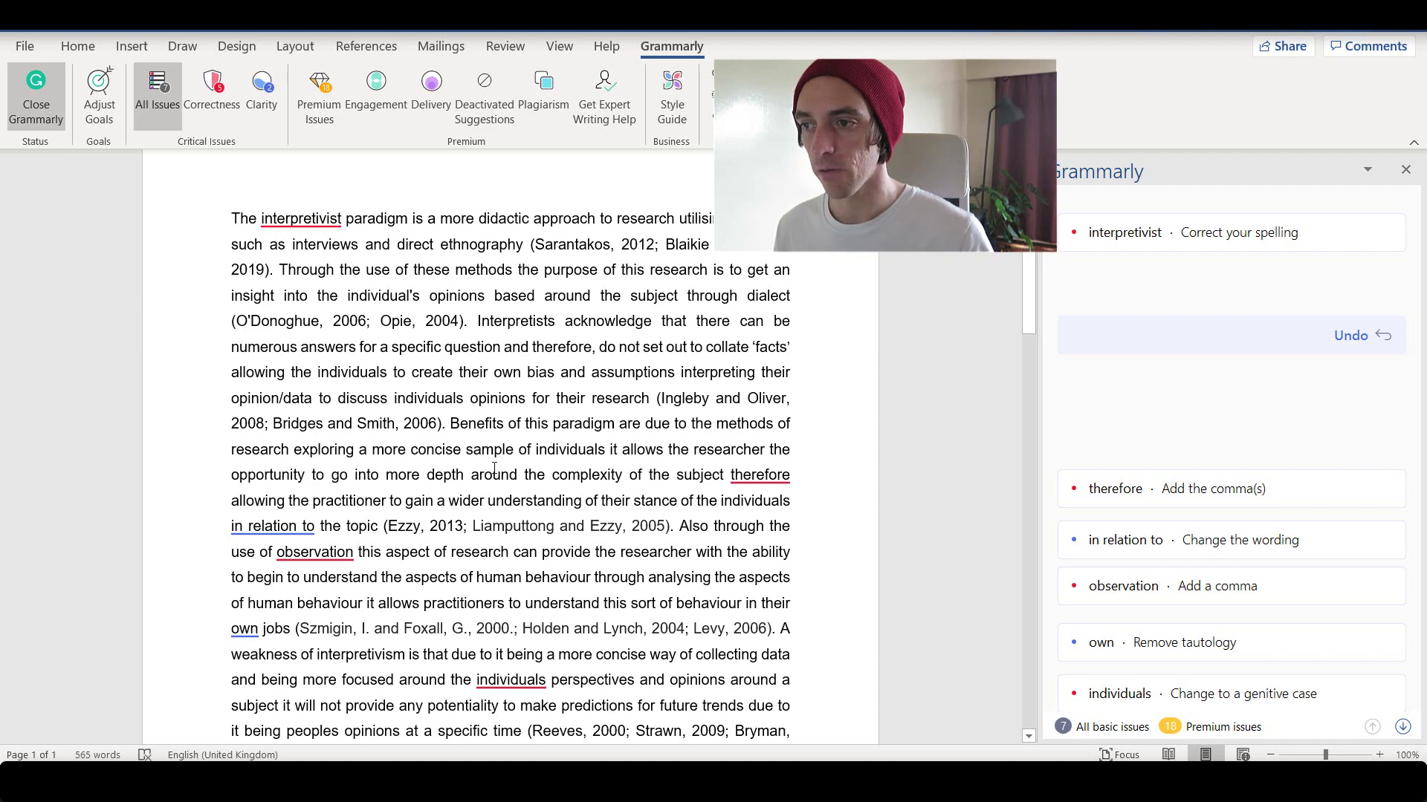
# - Put commas around 'therefore' and show wording alternatives for 'in relation to'
pyautogui.click(781, 473)
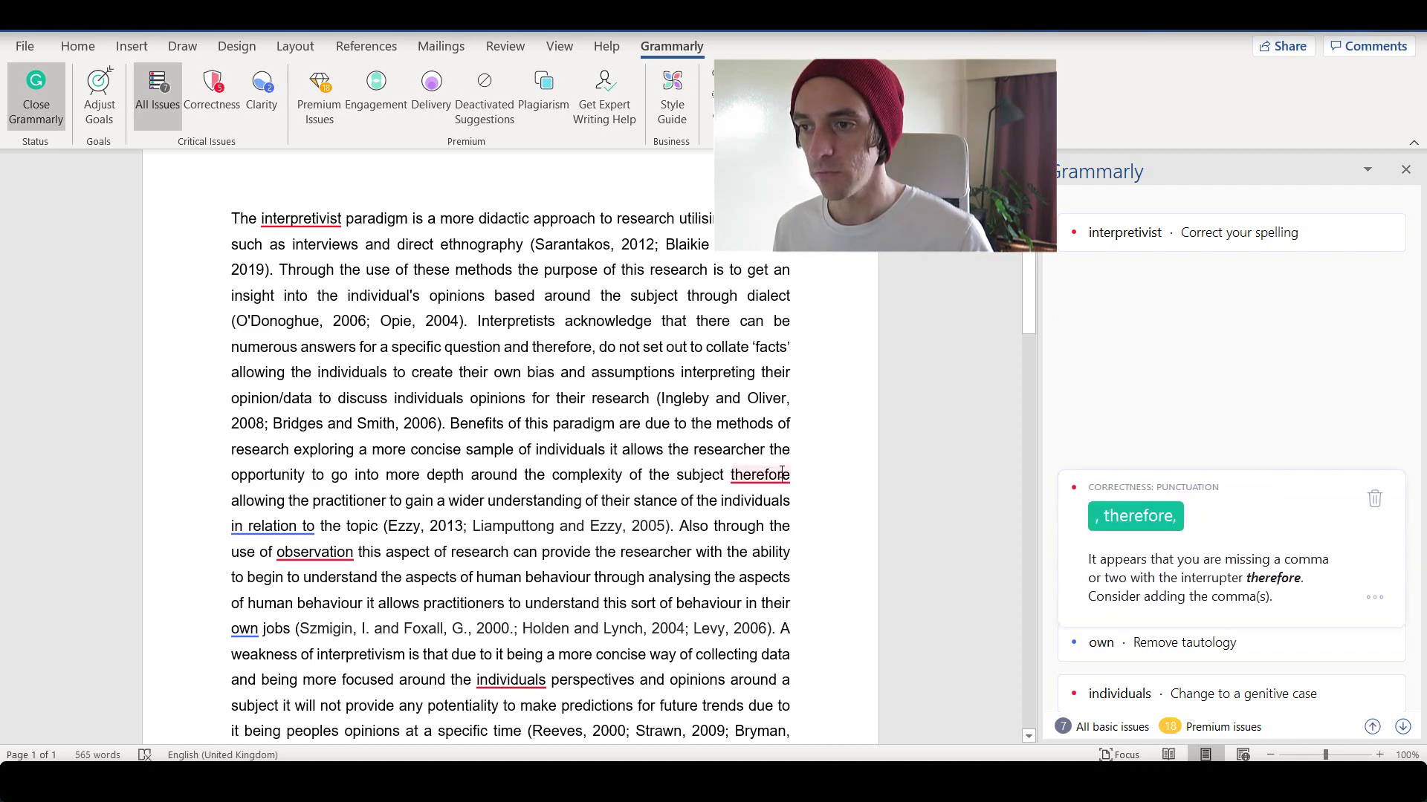
pyautogui.click(1143, 532)
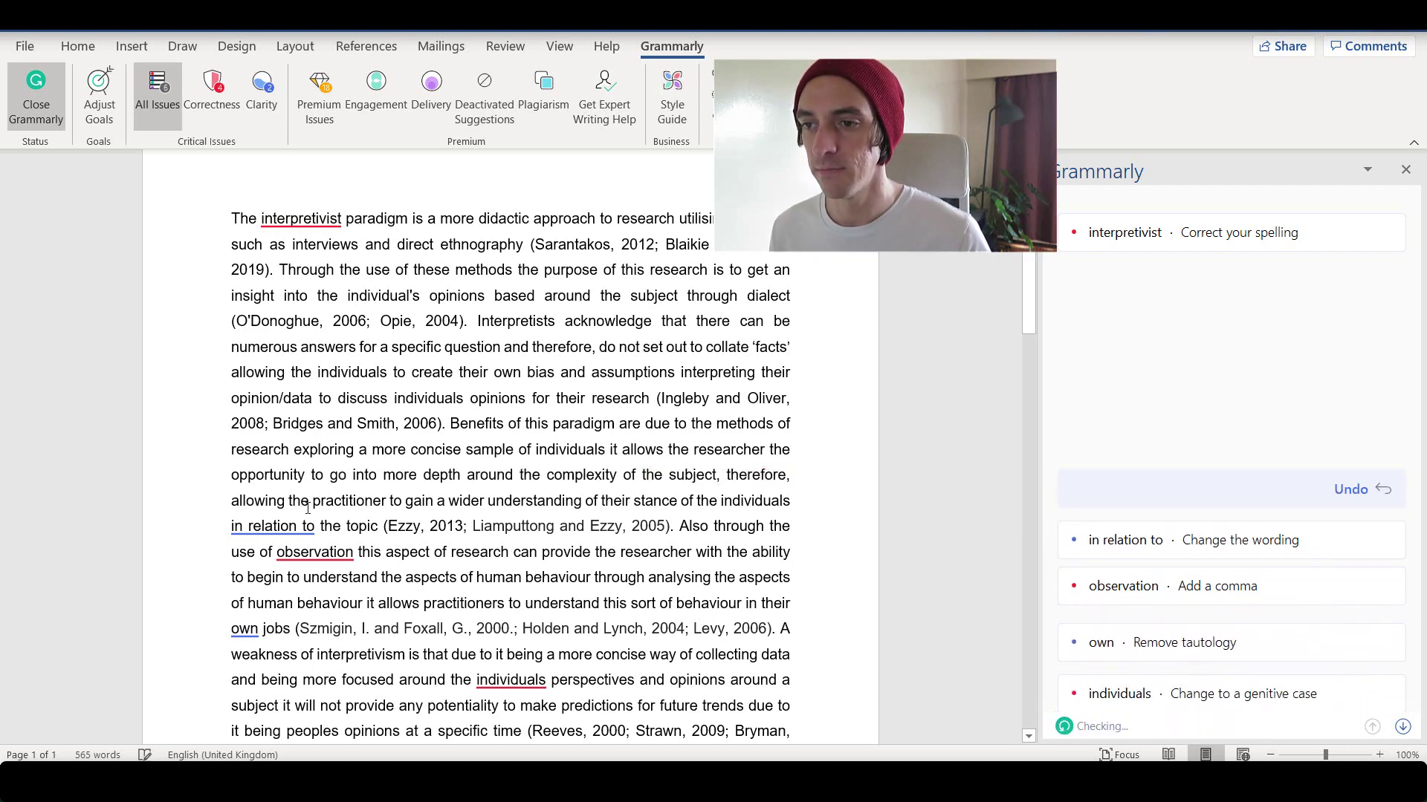
pyautogui.click(289, 526)
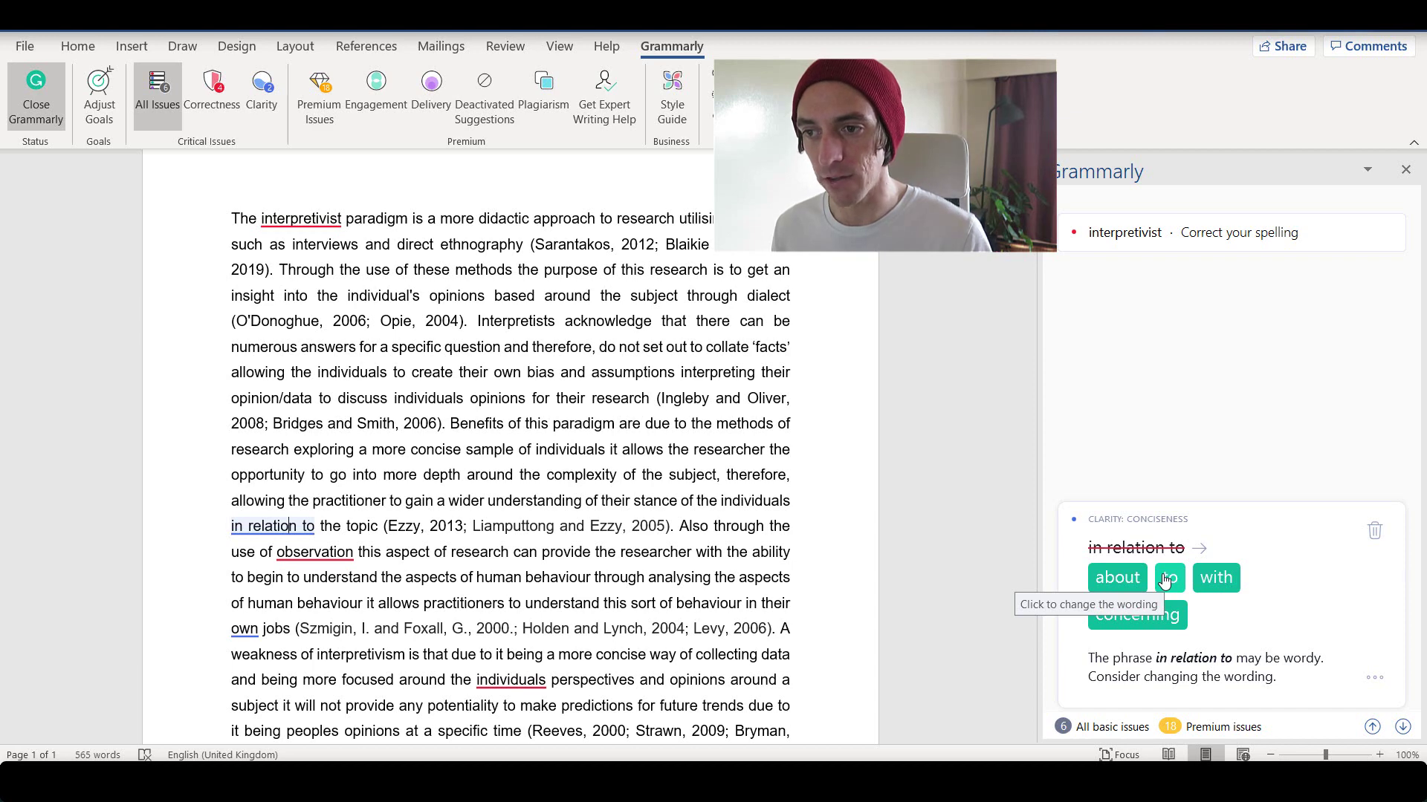
# - Accept 'about', the comma after 'observation', removal of 'own', and 'individual's perspectives', leaving 2 issues
pyautogui.click(1108, 579)
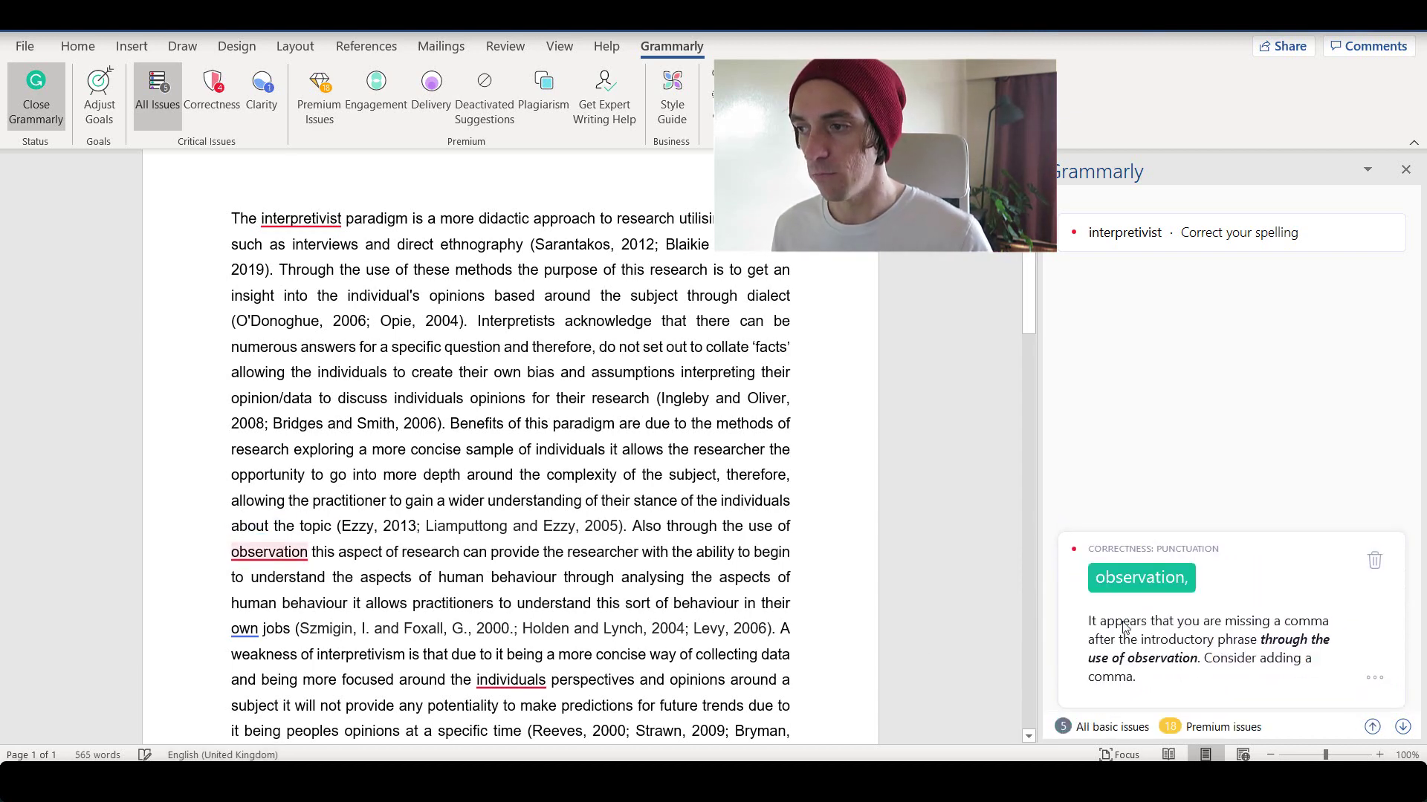
pyautogui.click(1142, 578)
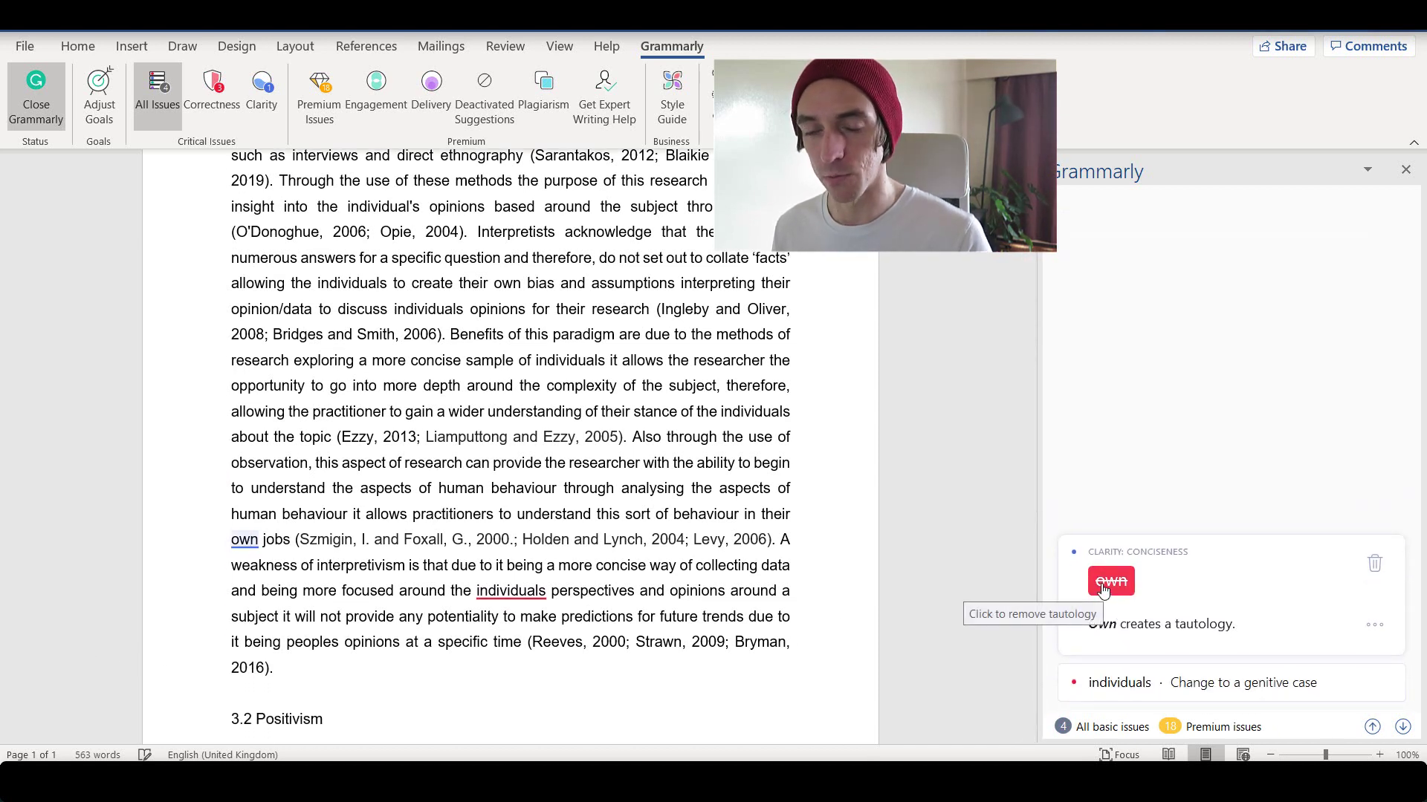
pyautogui.click(1109, 581)
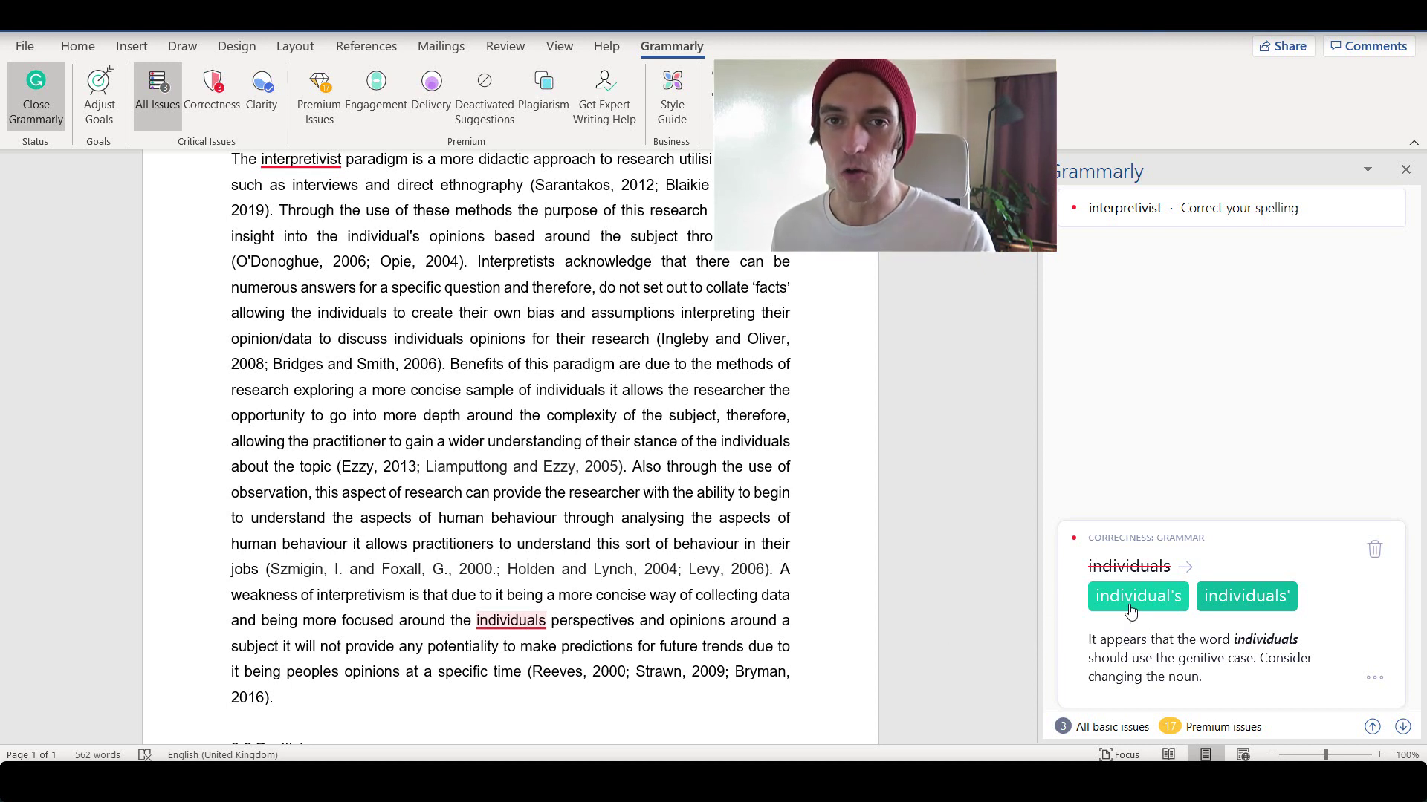
pyautogui.click(1131, 611)
pyautogui.scroll(-5, 574, 591)
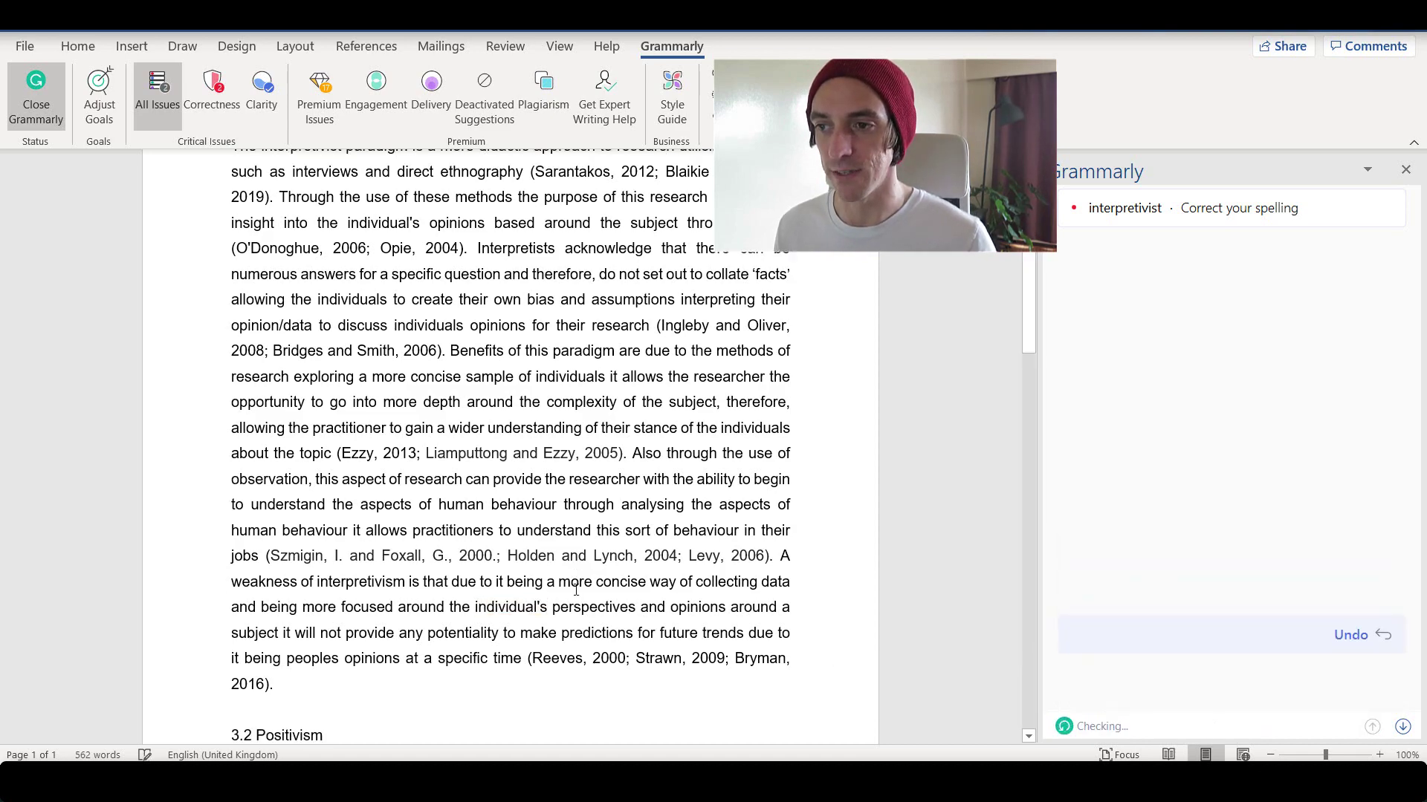
pyautogui.scroll(-10, 574, 591)
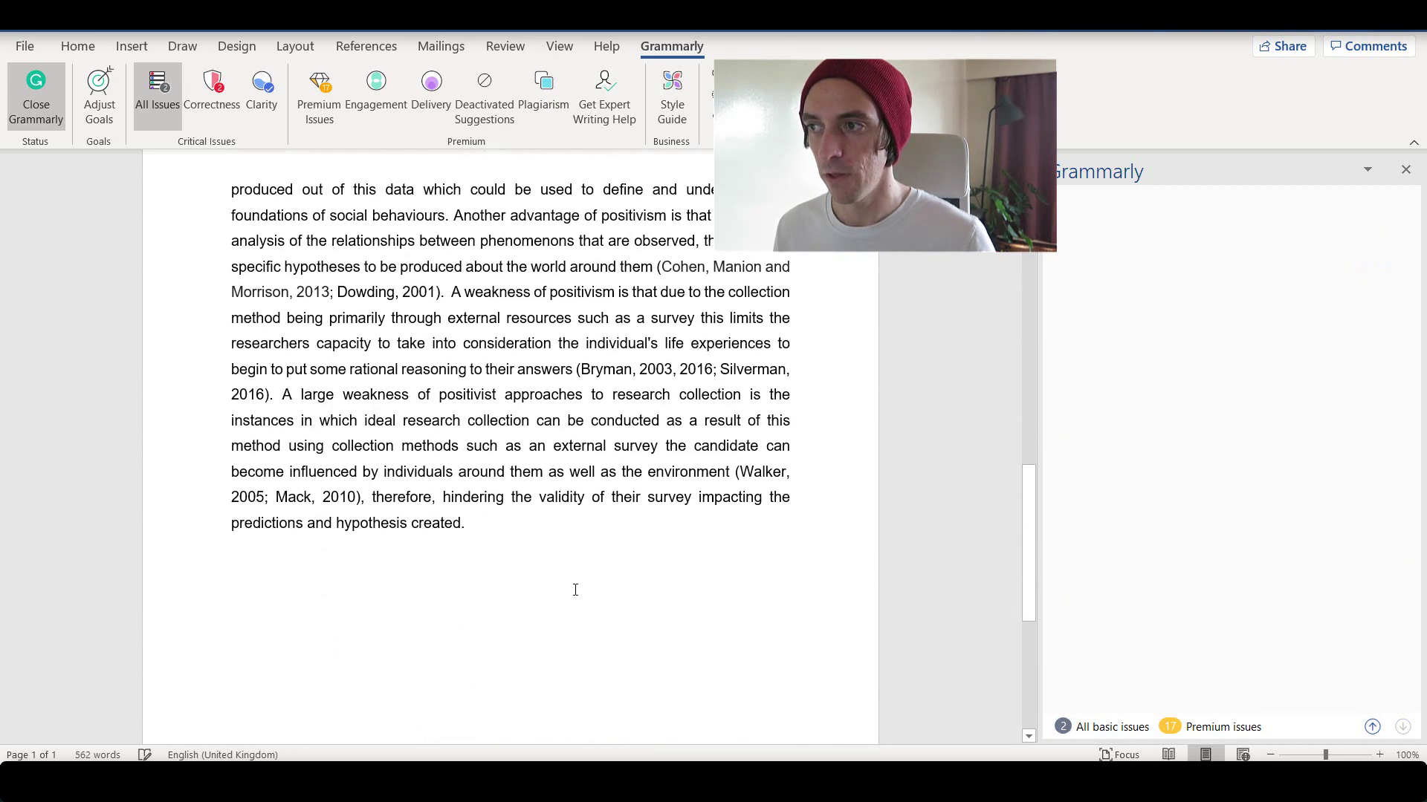
pyautogui.scroll(10, 568, 594)
pyautogui.scroll(6, 566, 598)
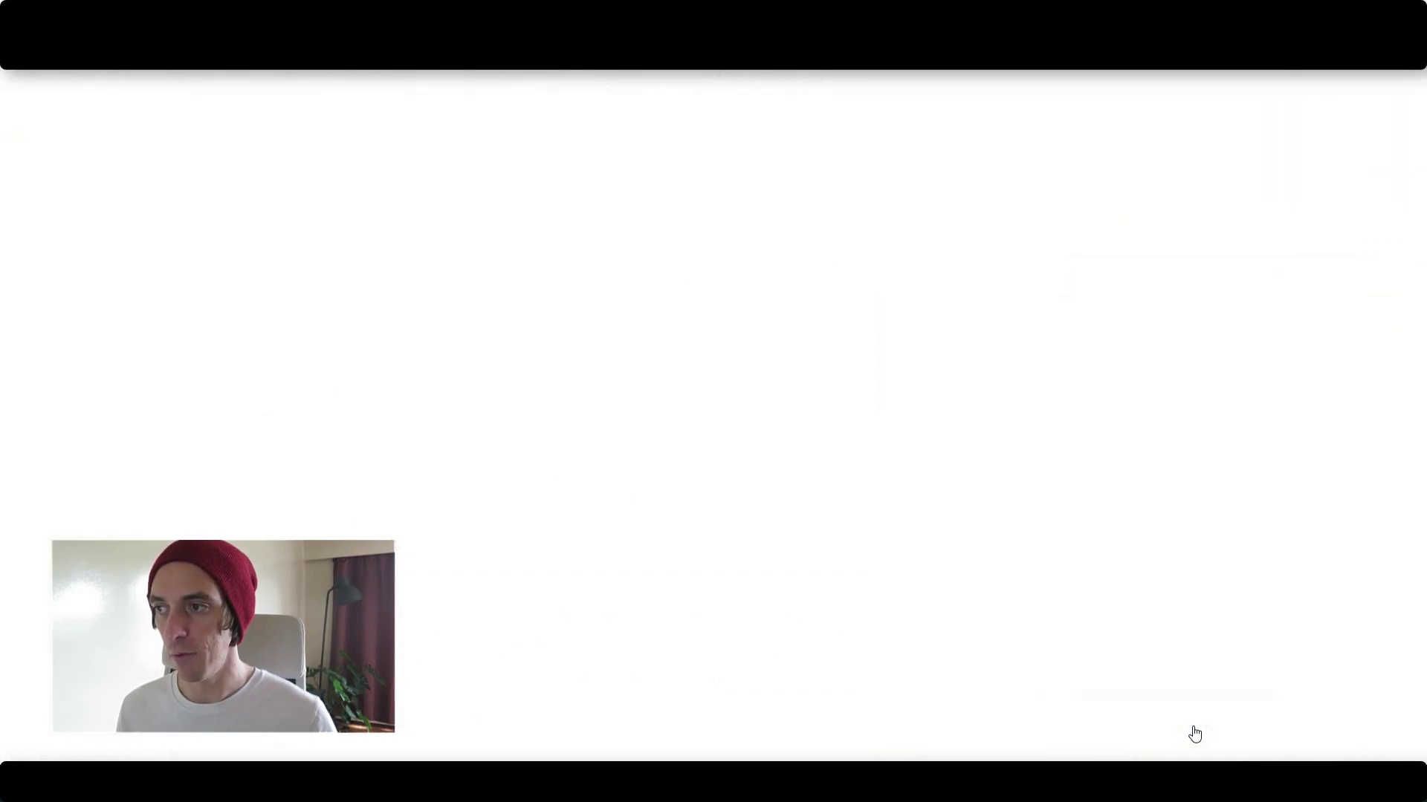
# - Open the upgrade page for the 17 advanced issues and scroll through the plan comparison
pyautogui.click(1194, 734)
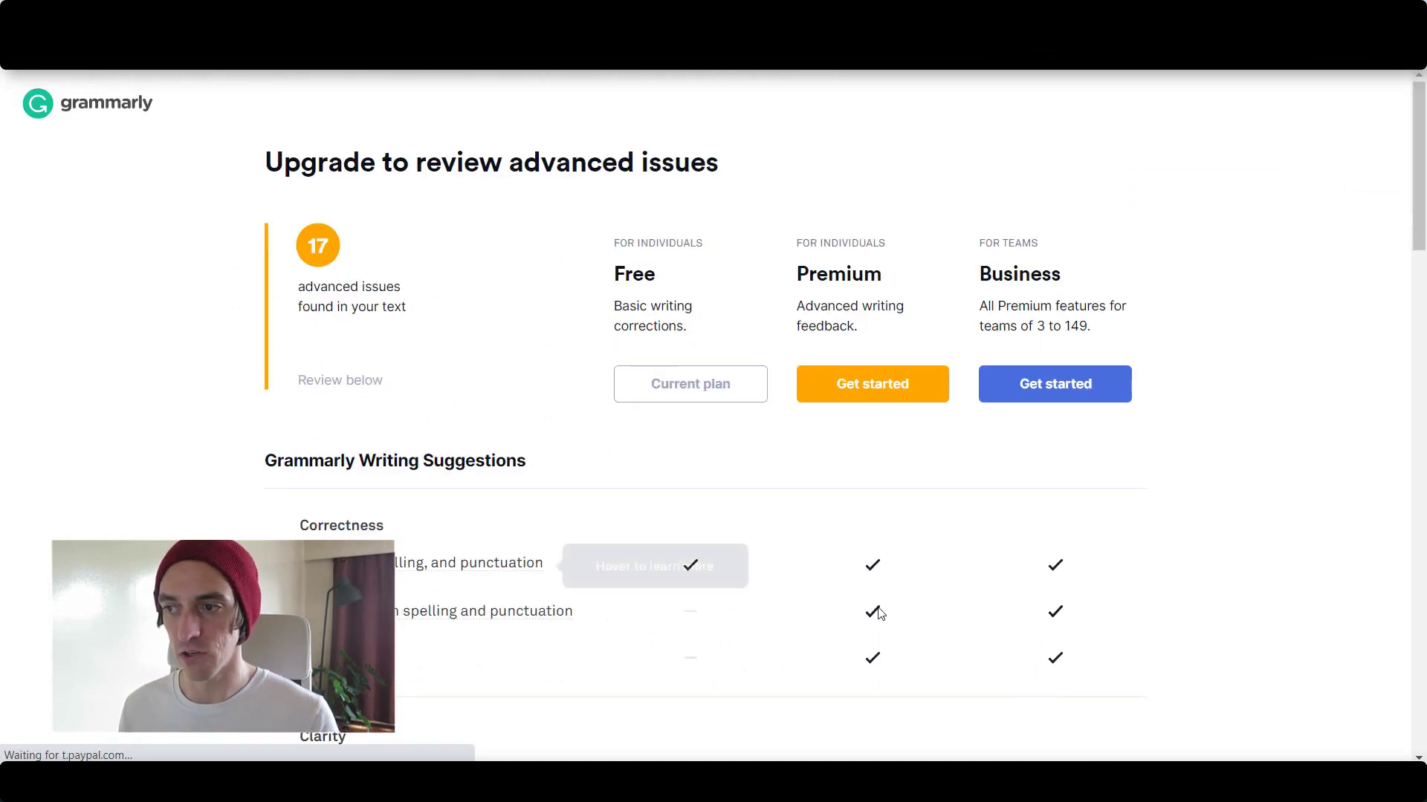
pyautogui.scroll(-3, 877, 610)
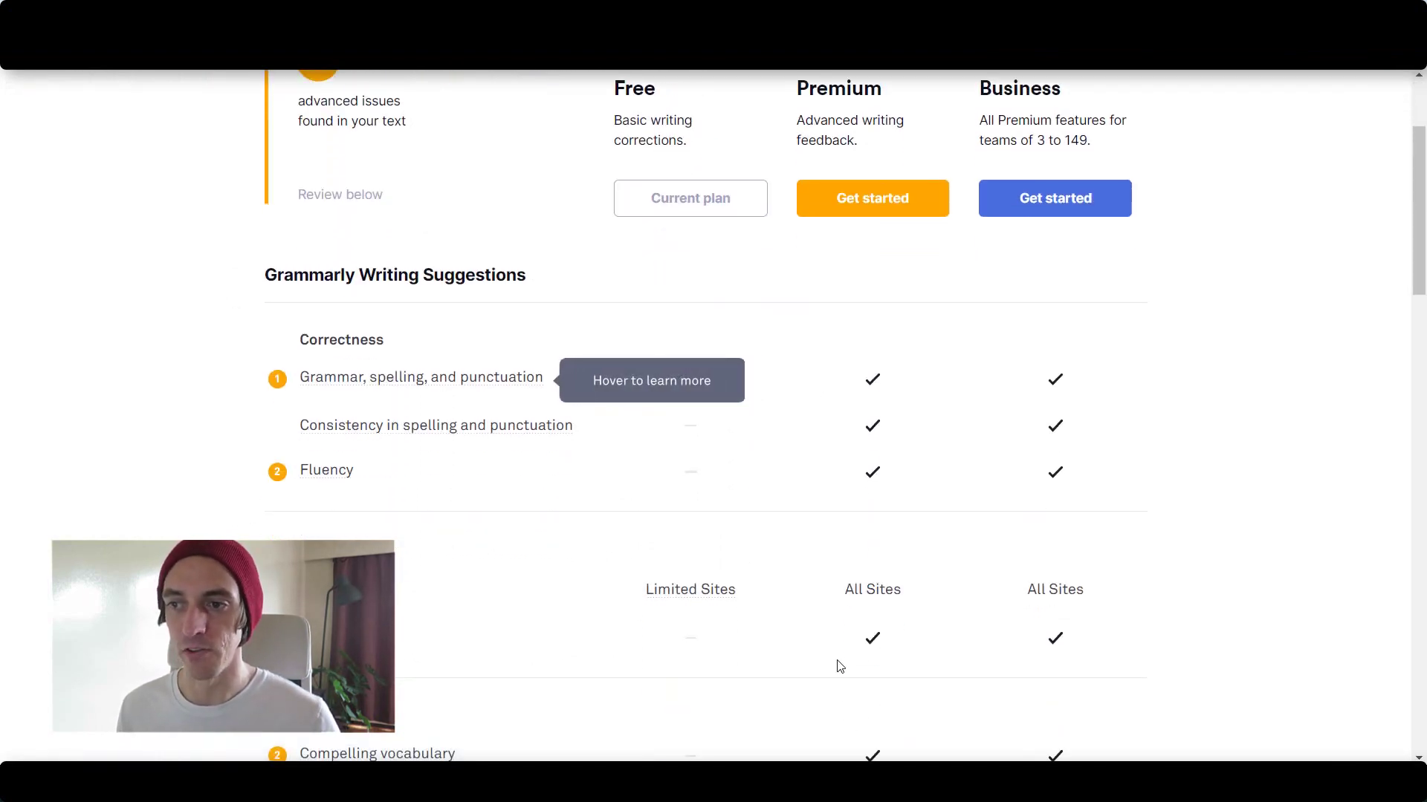